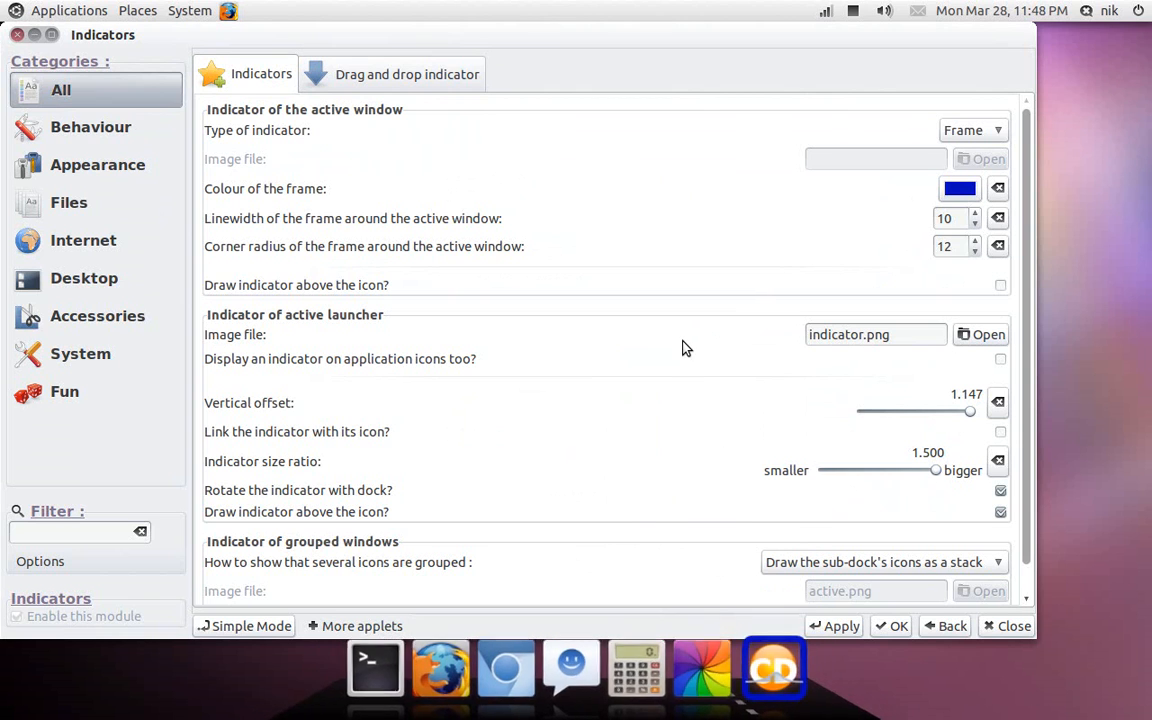
Display the active launcher indicator on application icons too and apply the change.
scroll(683, 347, "down", 1)
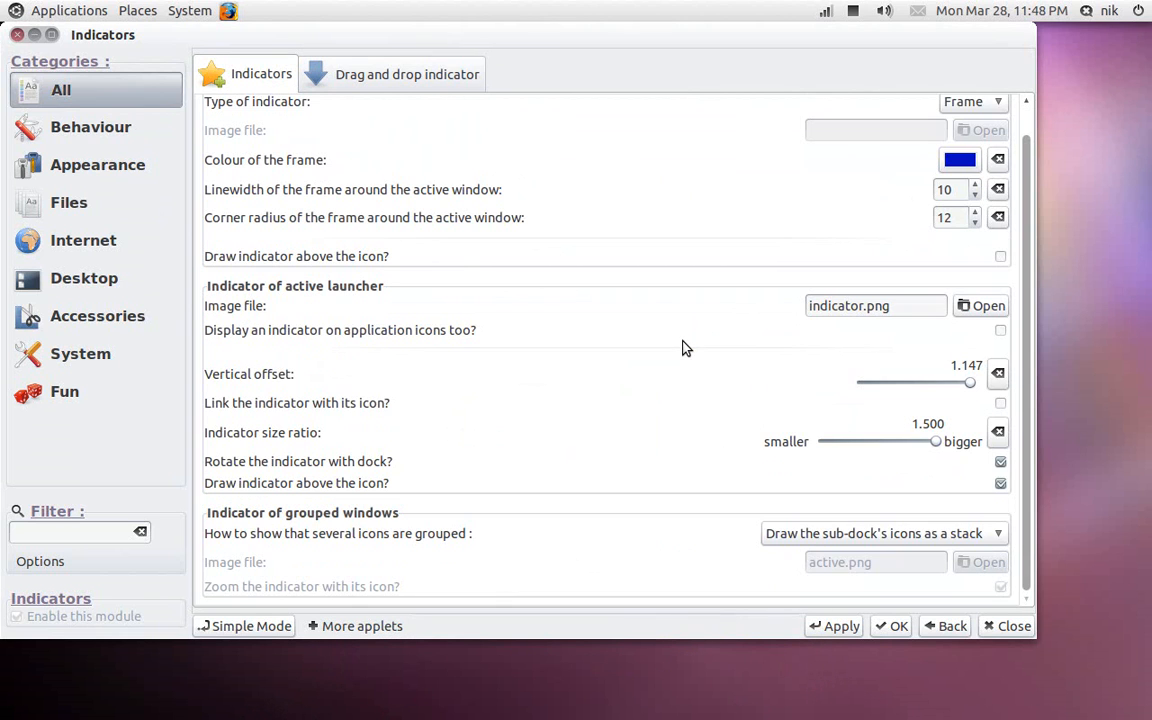
mouse_move(740, 700)
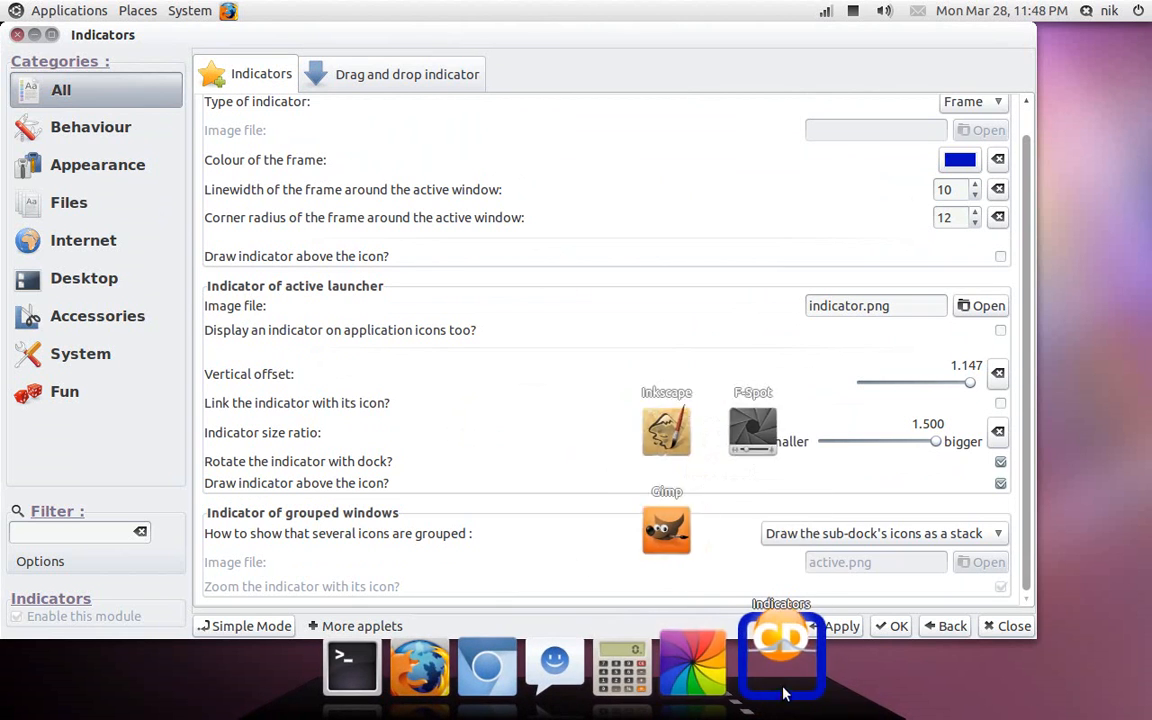
left_click(1000, 330)
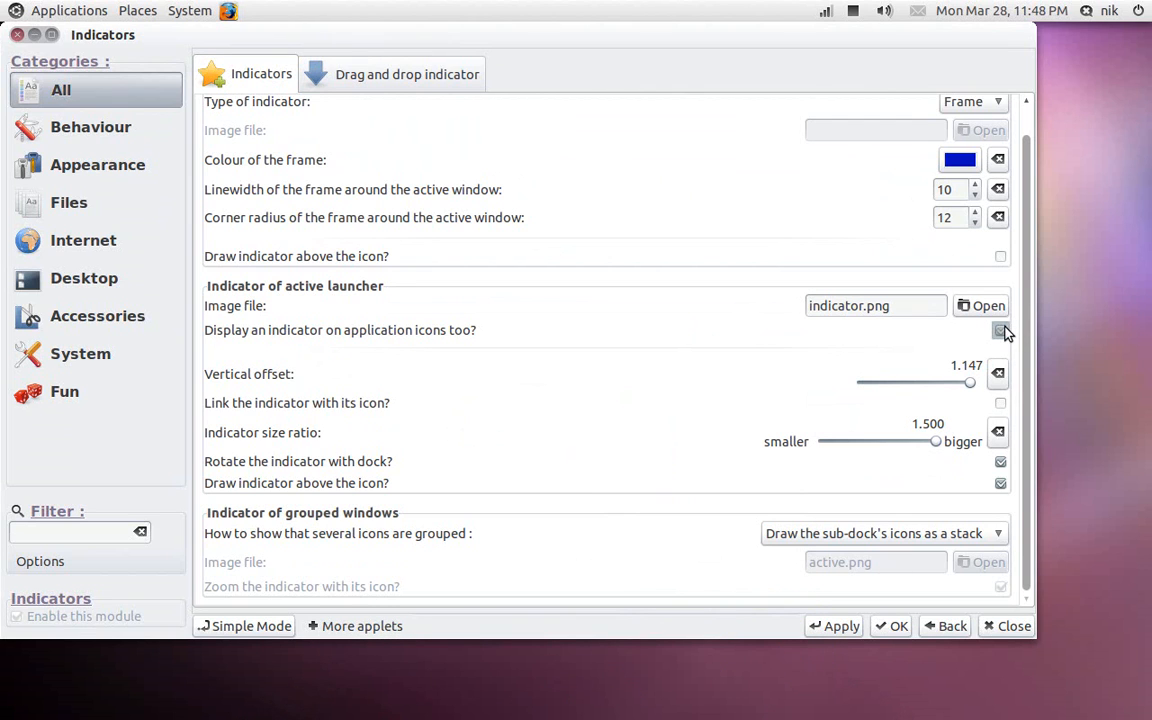
left_click(849, 626)
Set the active launcher indicator's size ratio to 1.500 and vertical offset to 0.303, stop displaying it on application icons, and apply.
mouse_move(918, 446)
left_mouse_down()
mouse_move(892, 442)
mouse_move(938, 443)
left_mouse_up()
left_click_drag(972, 389, 921, 389)
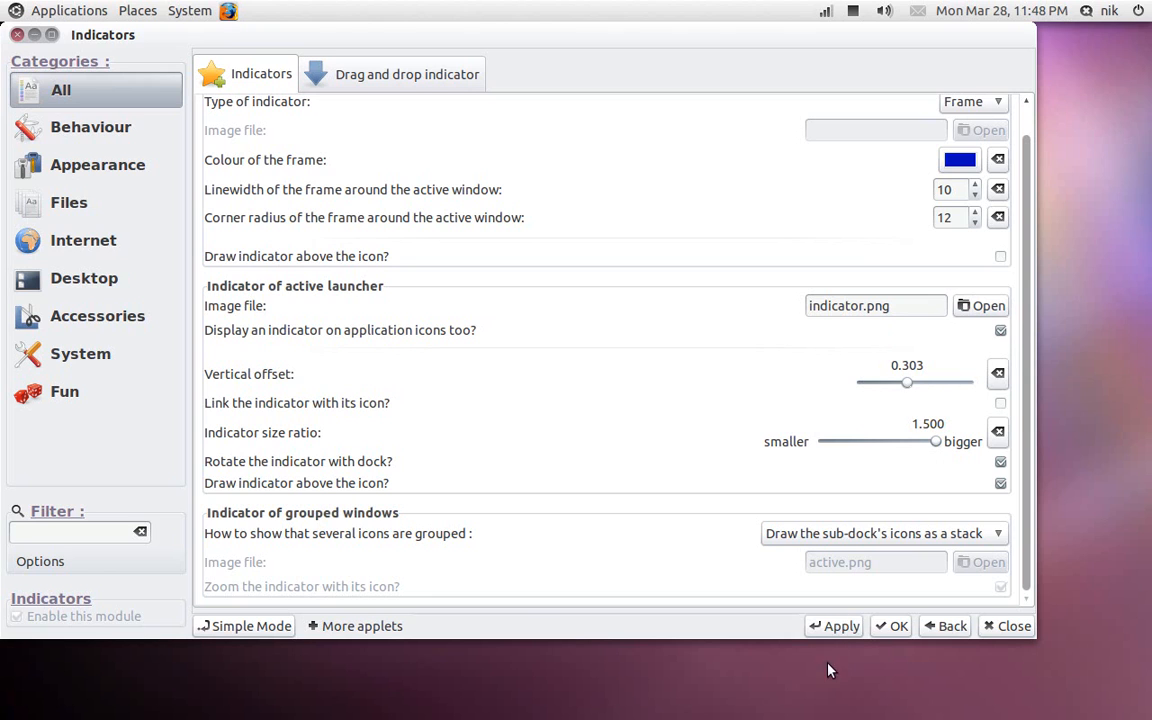
mouse_move(790, 703)
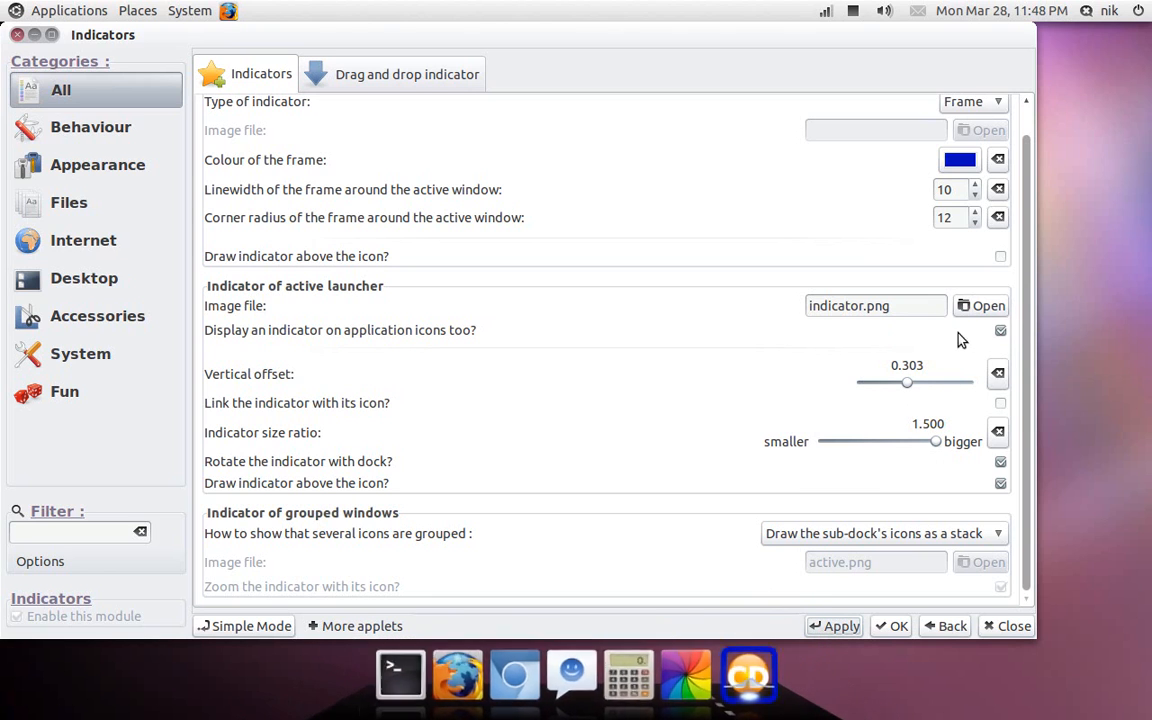
left_click(1000, 331)
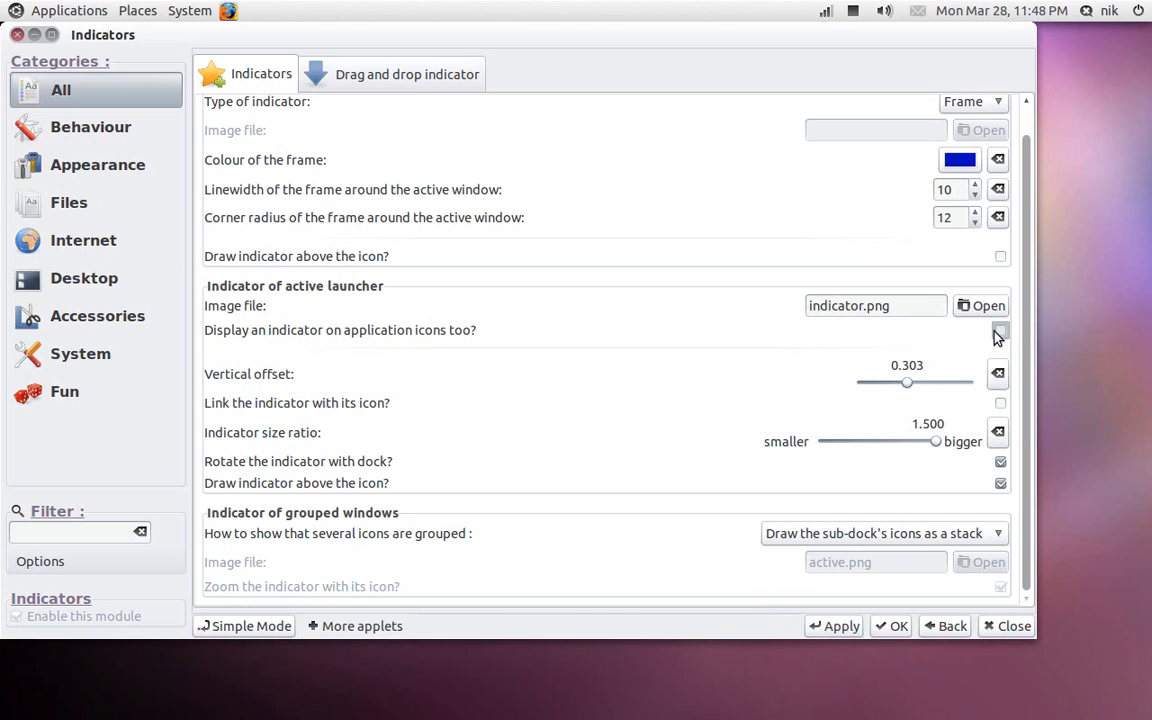
left_click(838, 627)
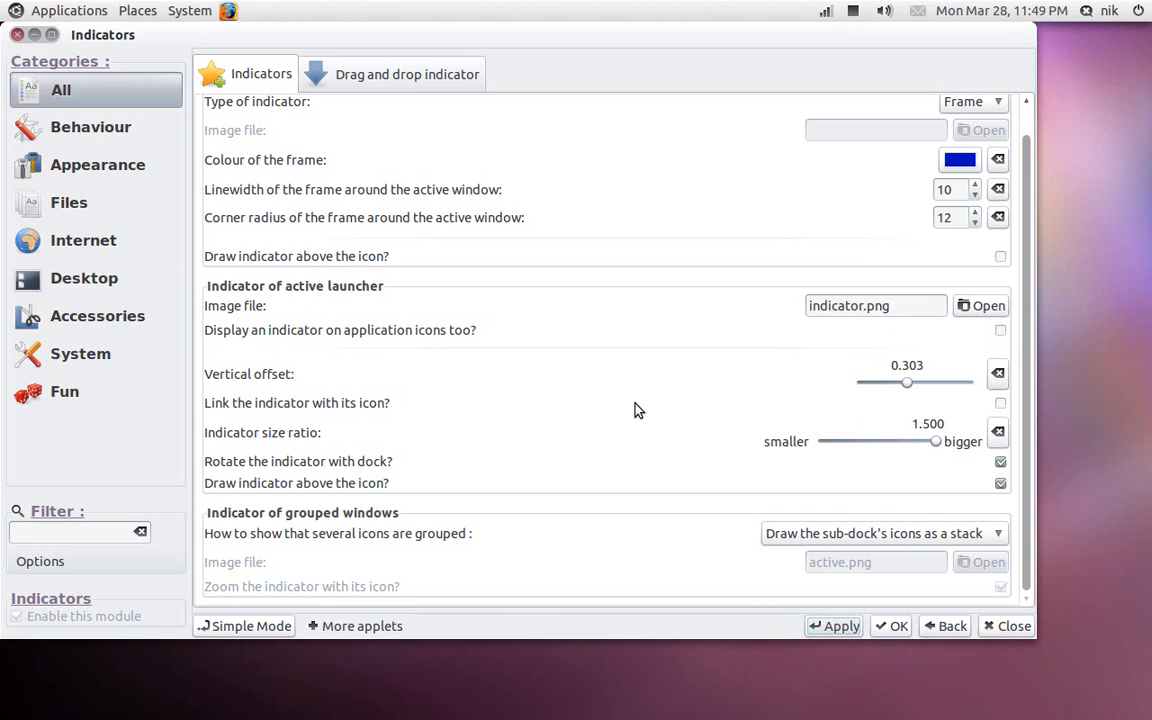
Show the Drag and drop indicator settings and add Brasero Disc Burner from Sound & Video to the dock, between Firefox and Chromium.
left_click(419, 86)
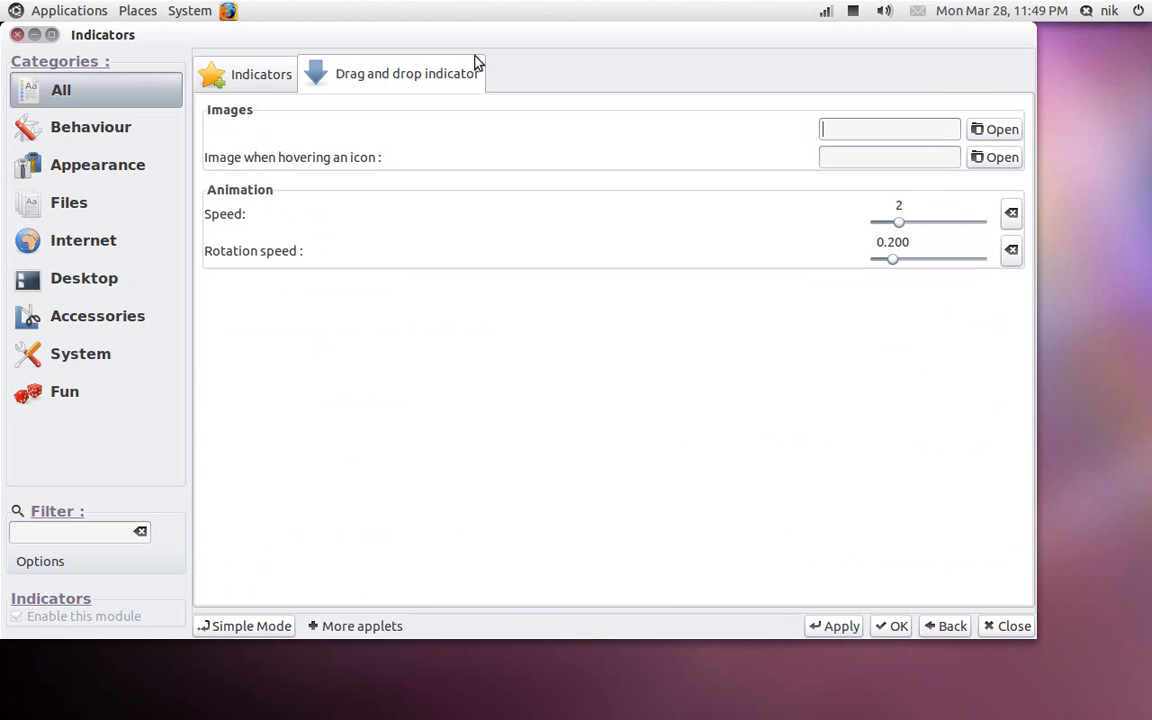
left_click_drag(509, 43, 592, 43)
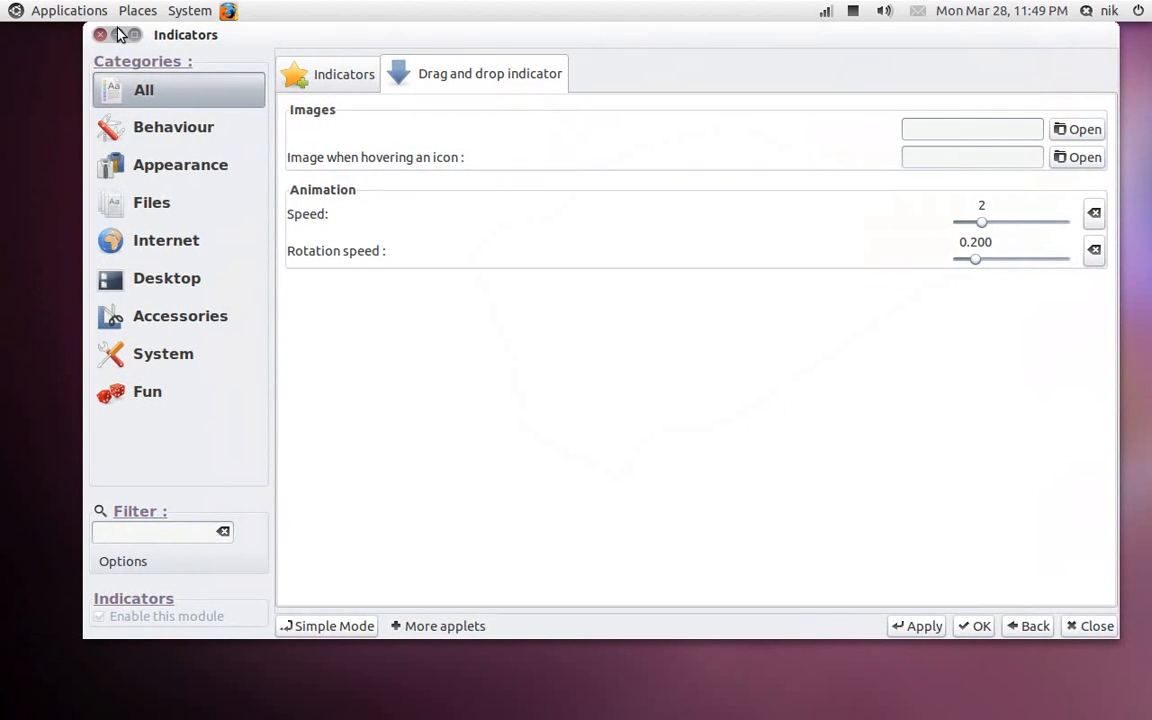
left_click(93, 8)
mouse_move(113, 170)
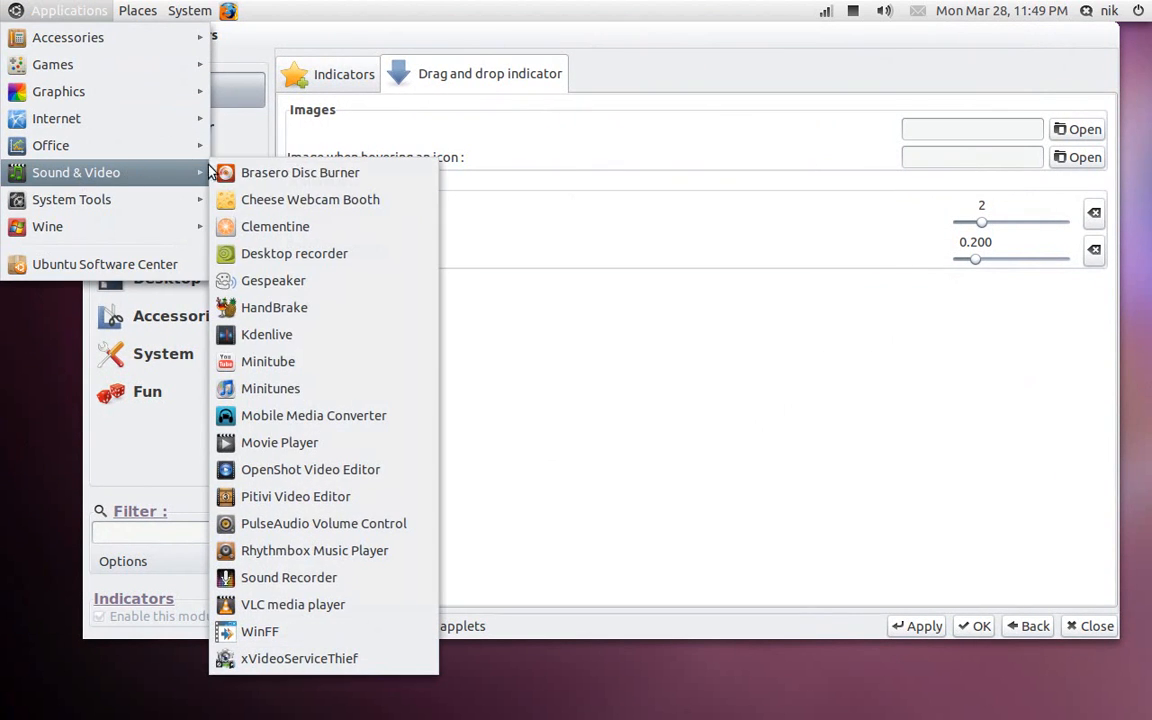
left_click_drag(218, 172, 466, 672)
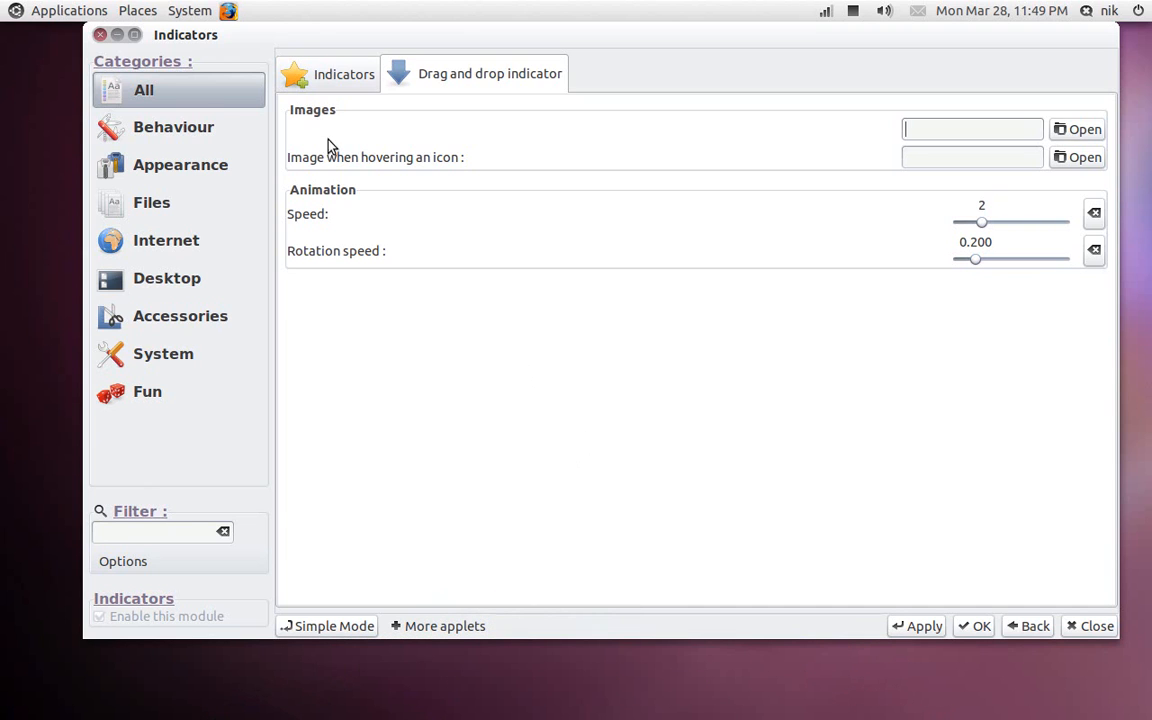
View the Captions settings for dock labels, return to the list of all modules, and check the labels on the dock icons.
left_click(136, 100)
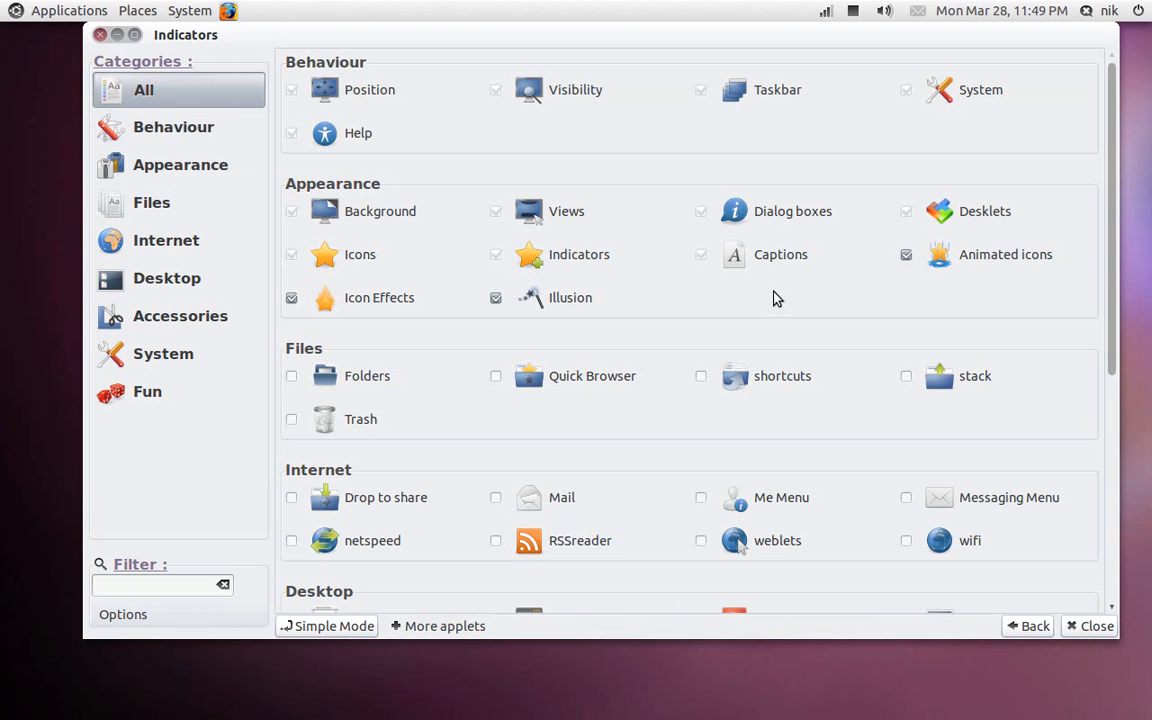
left_click(765, 264)
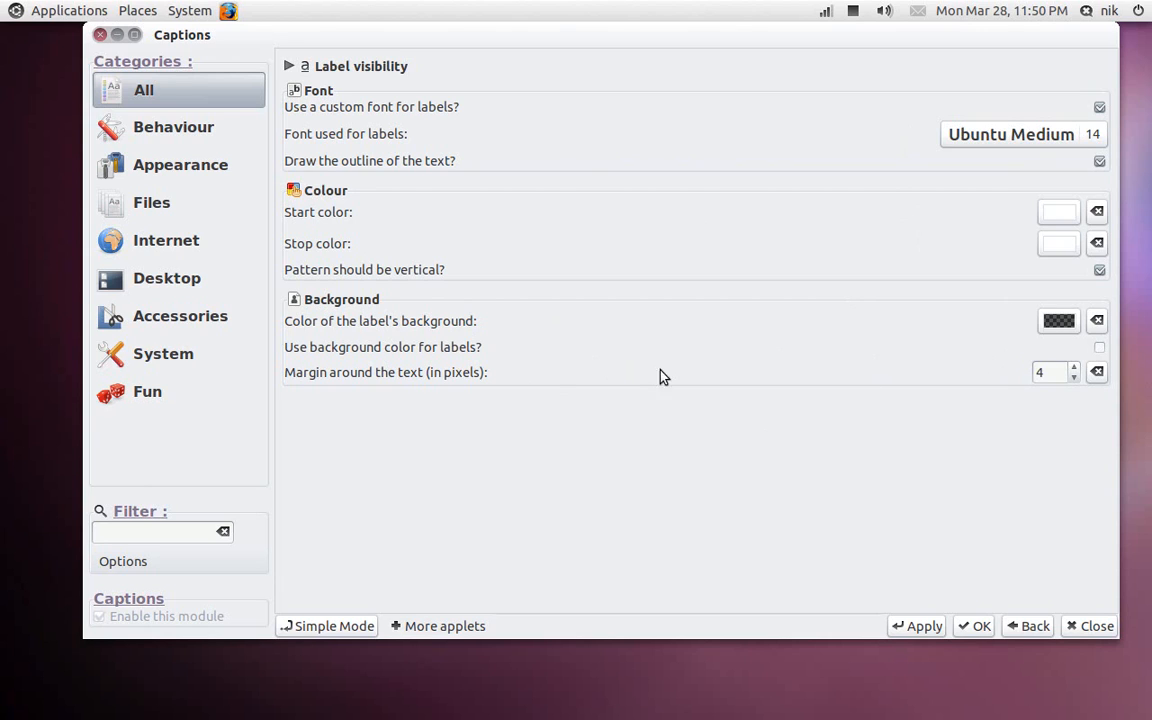
left_click(206, 93)
mouse_move(597, 680)
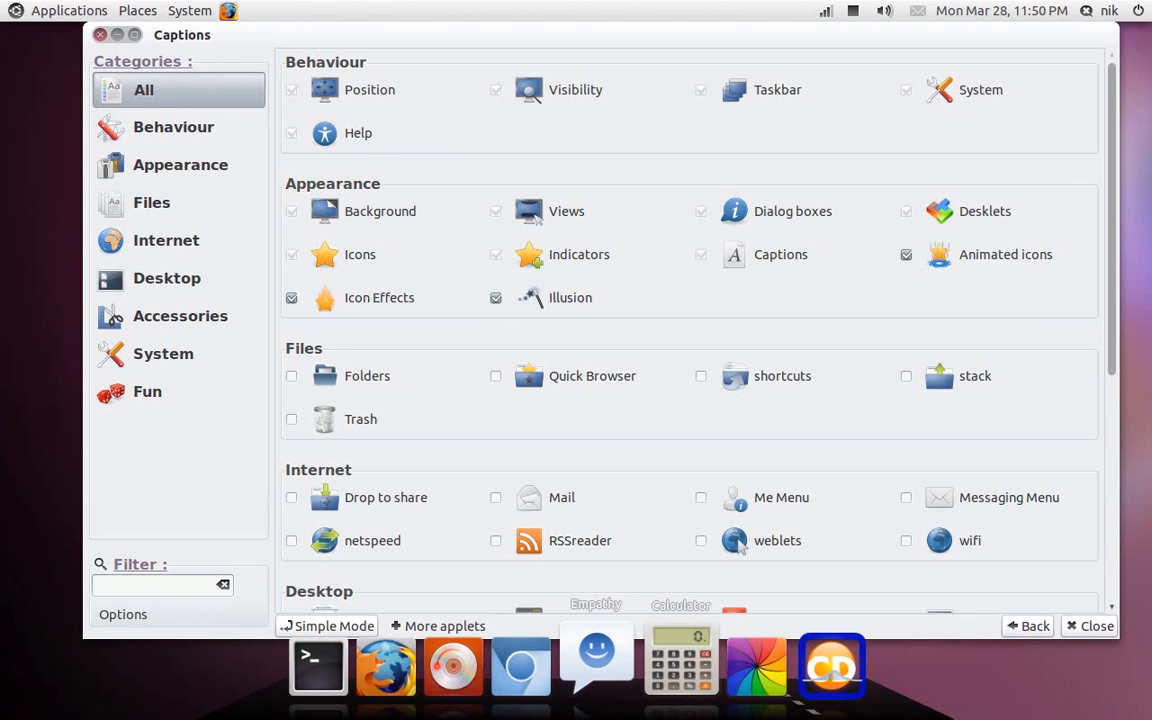
Choose Comics as the bubble shape for dialog boxes and apply the settings.
left_click(799, 213)
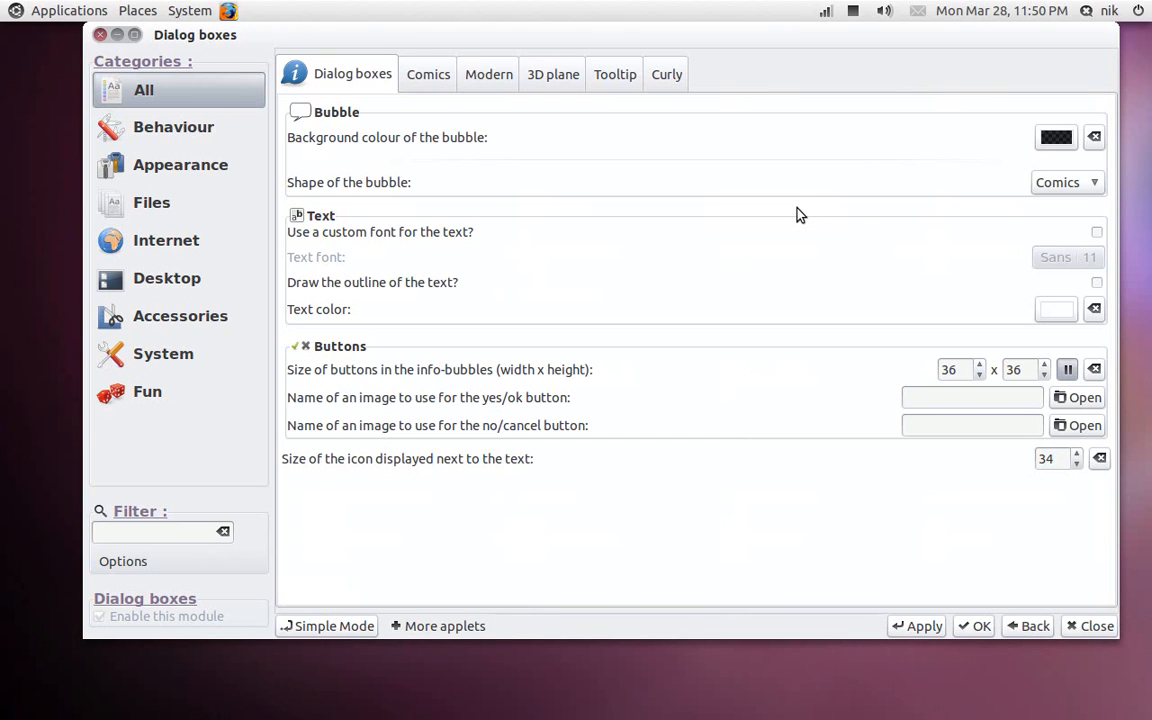
left_click(1050, 189)
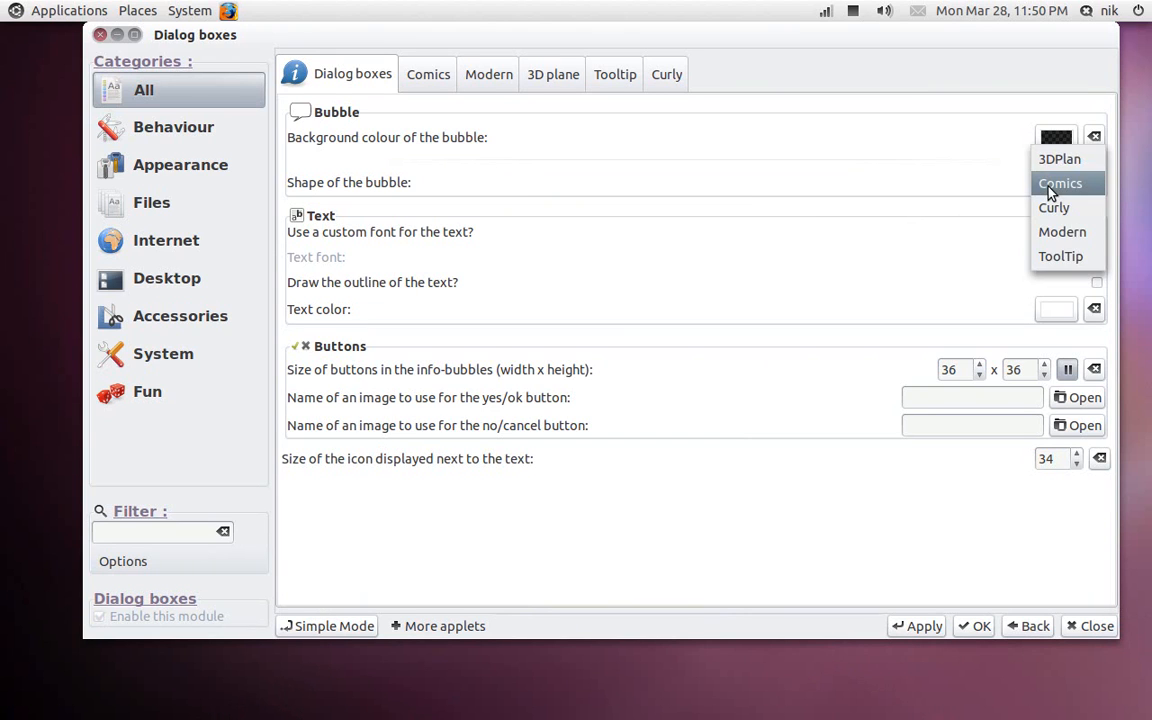
left_click(1050, 189)
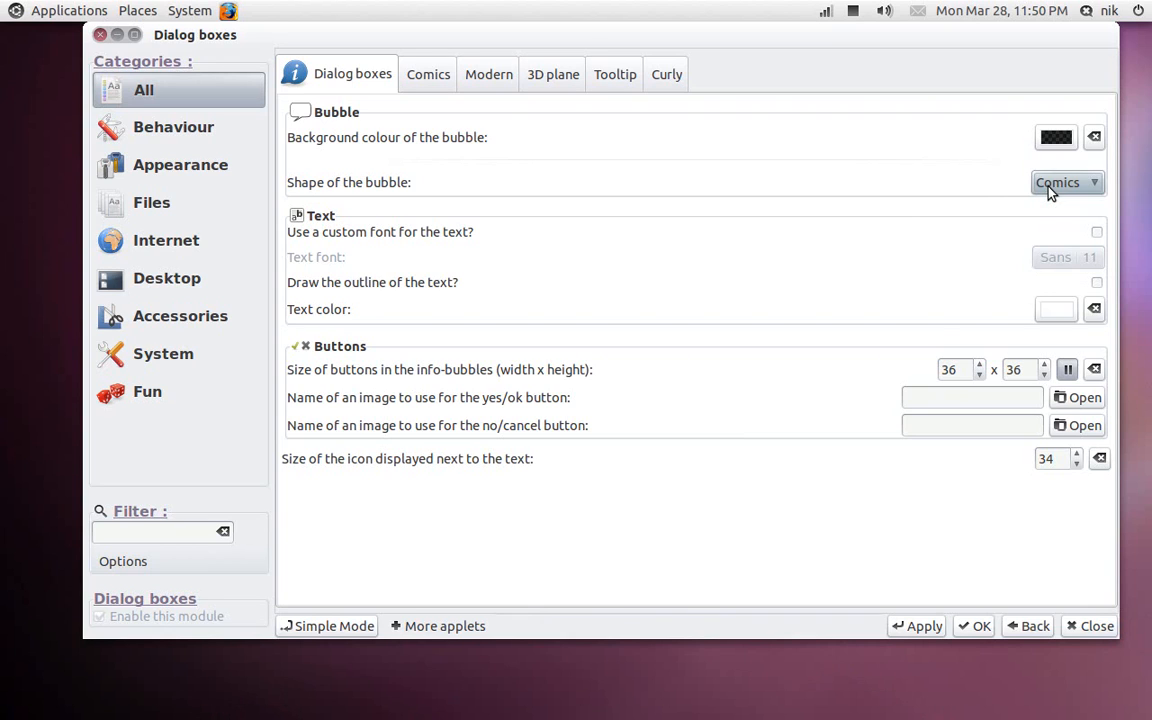
left_click(920, 632)
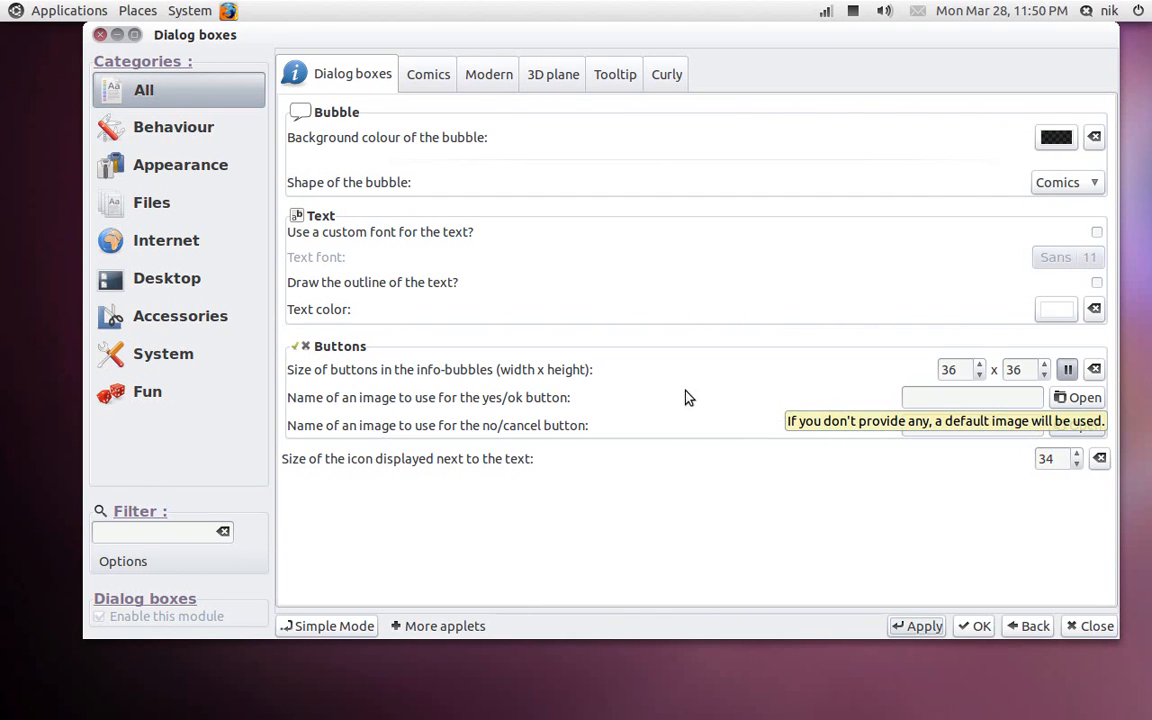
Browse the Behaviour and Appearance module categories and return to the list of all modules.
left_click(240, 140)
left_click(206, 165)
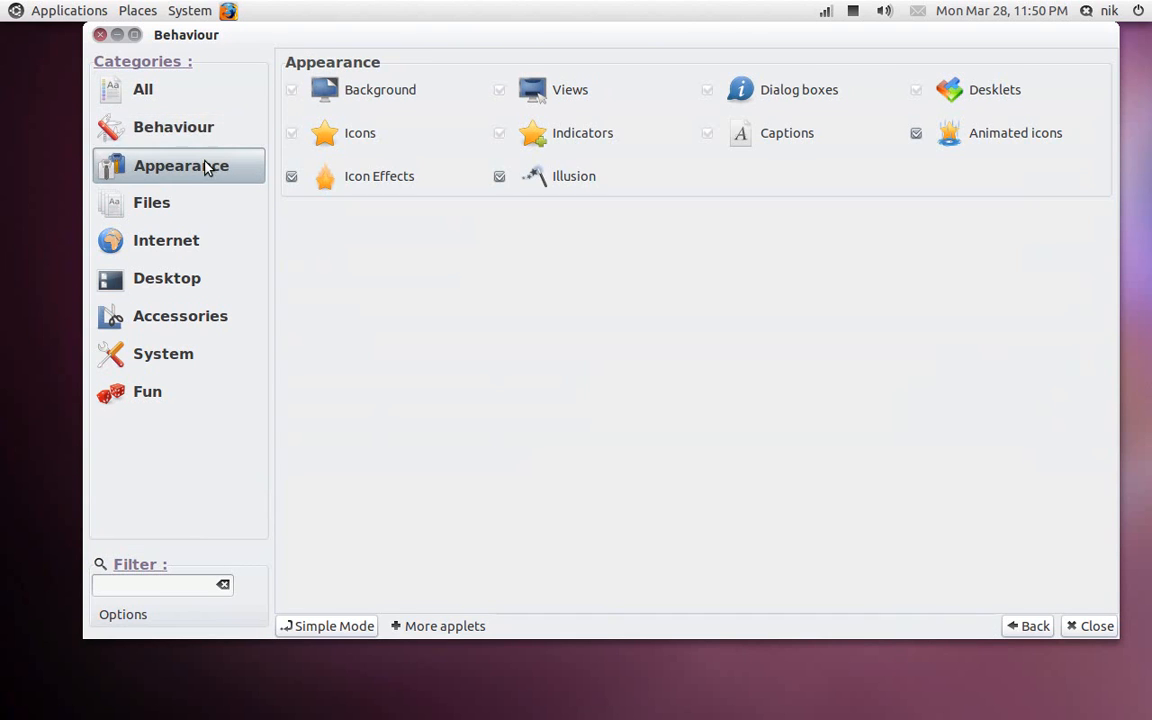
left_click(170, 97)
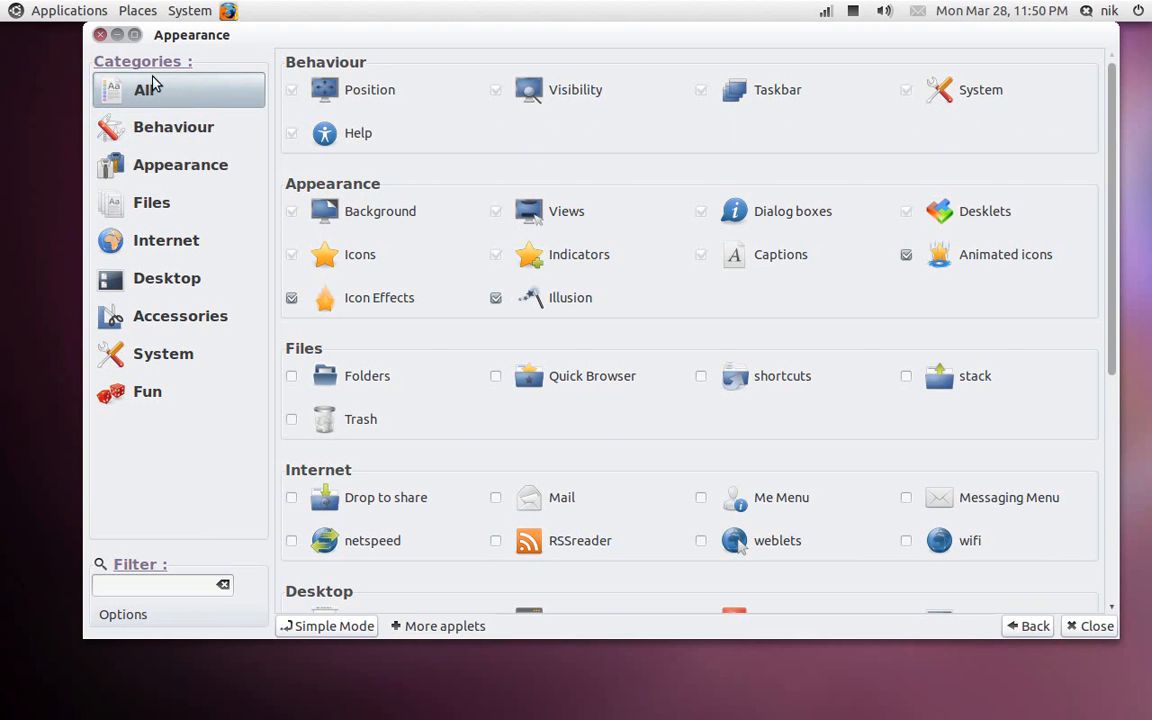
Minimise the configuration window and create a link to the home folder on the desktop.
left_click(100, 34)
left_click(130, 10)
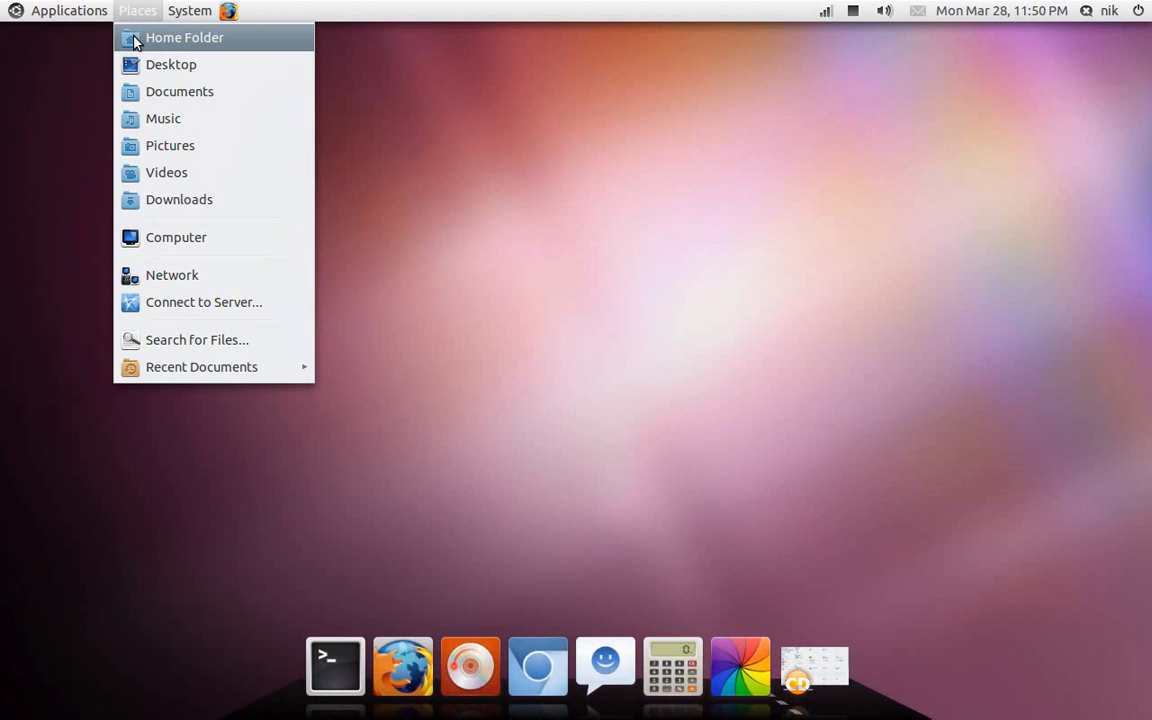
left_click_drag(140, 40, 235, 125)
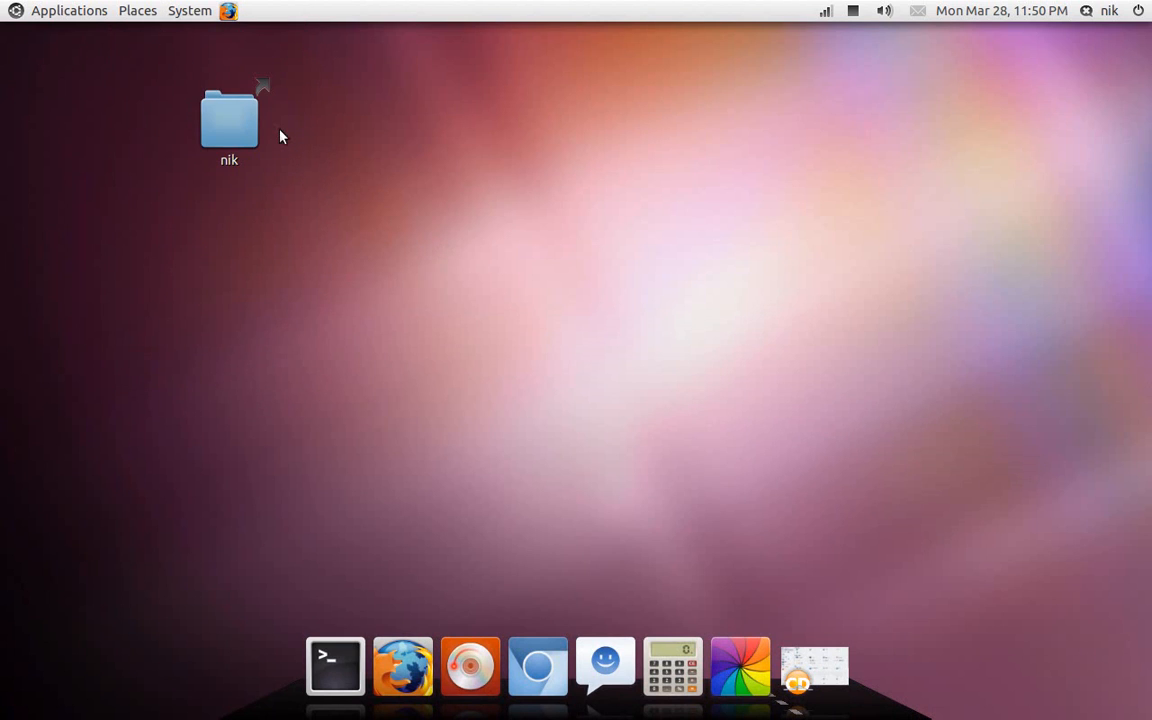
Add the home folder link to the dock as a Folders applet and move its desklet to the middle of the desktop.
left_click(245, 112)
left_click_drag(245, 112, 450, 669)
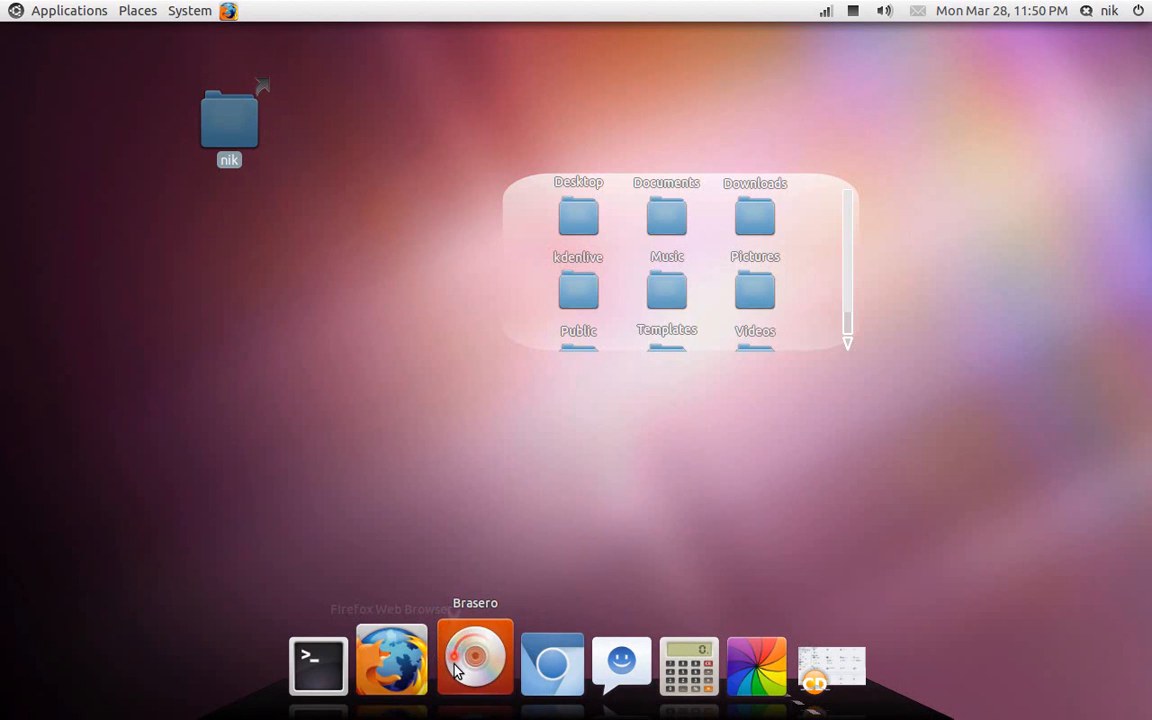
left_click_drag(658, 296, 563, 360)
Check the file options of the Music folder in the home folder desklet, and return the desklet to the dock.
right_click(564, 362)
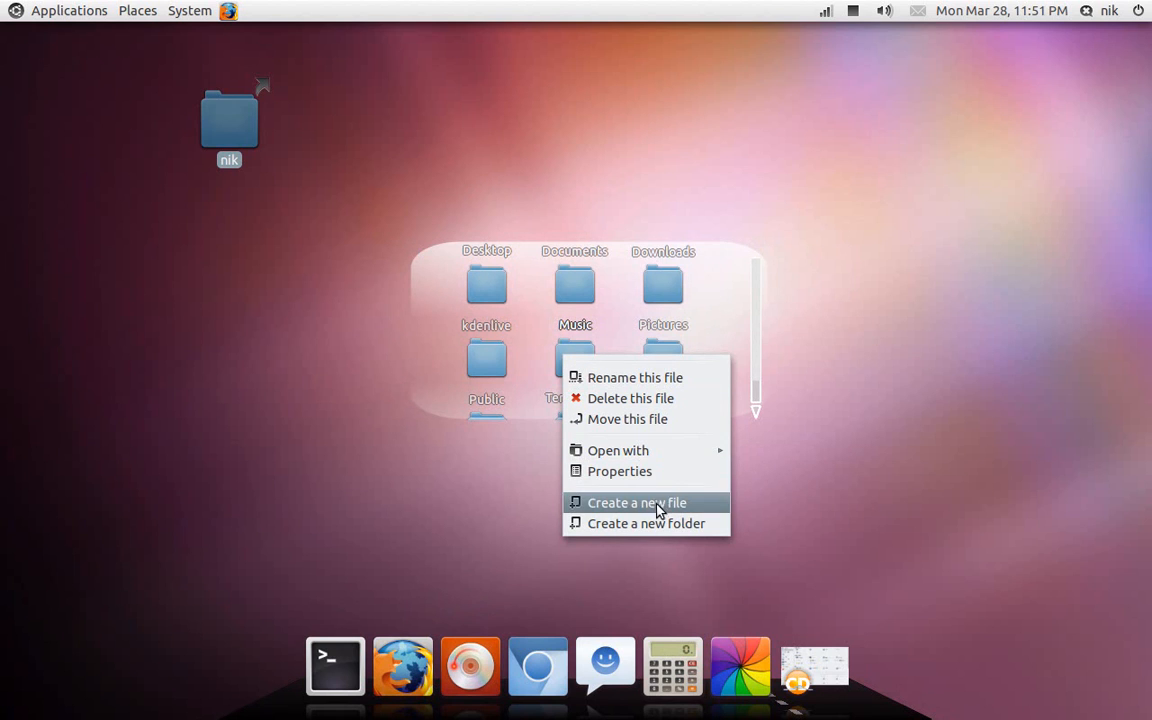
left_click(756, 294)
right_click(754, 309)
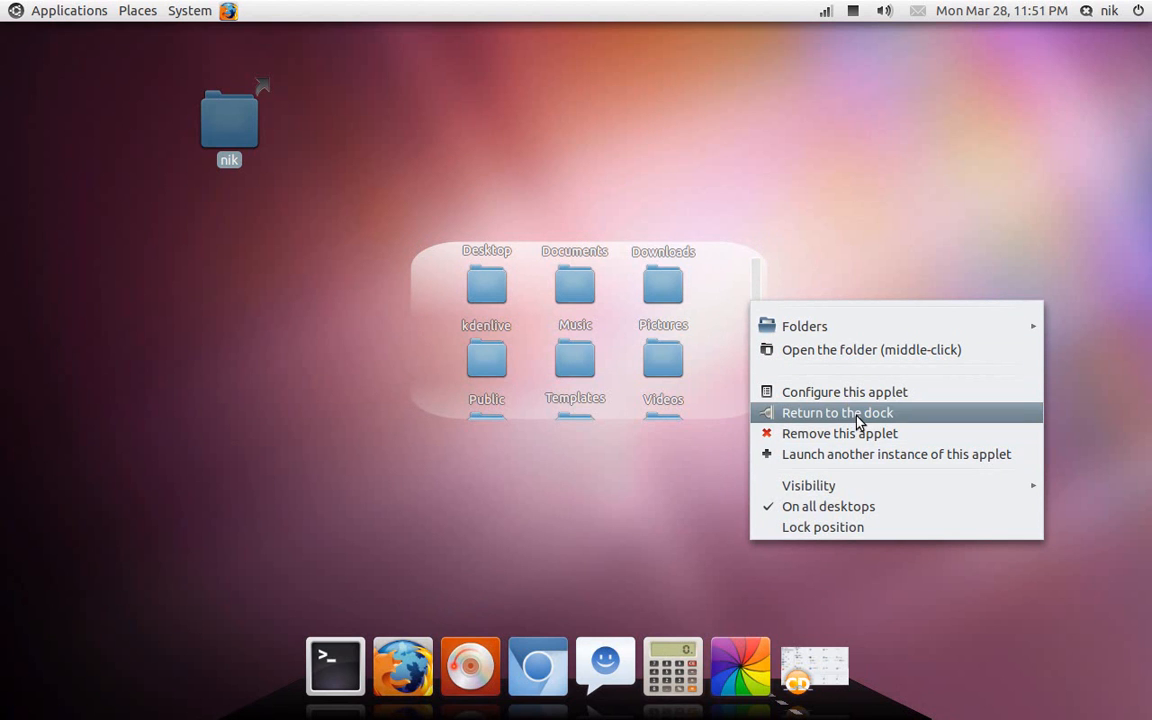
left_click(770, 412)
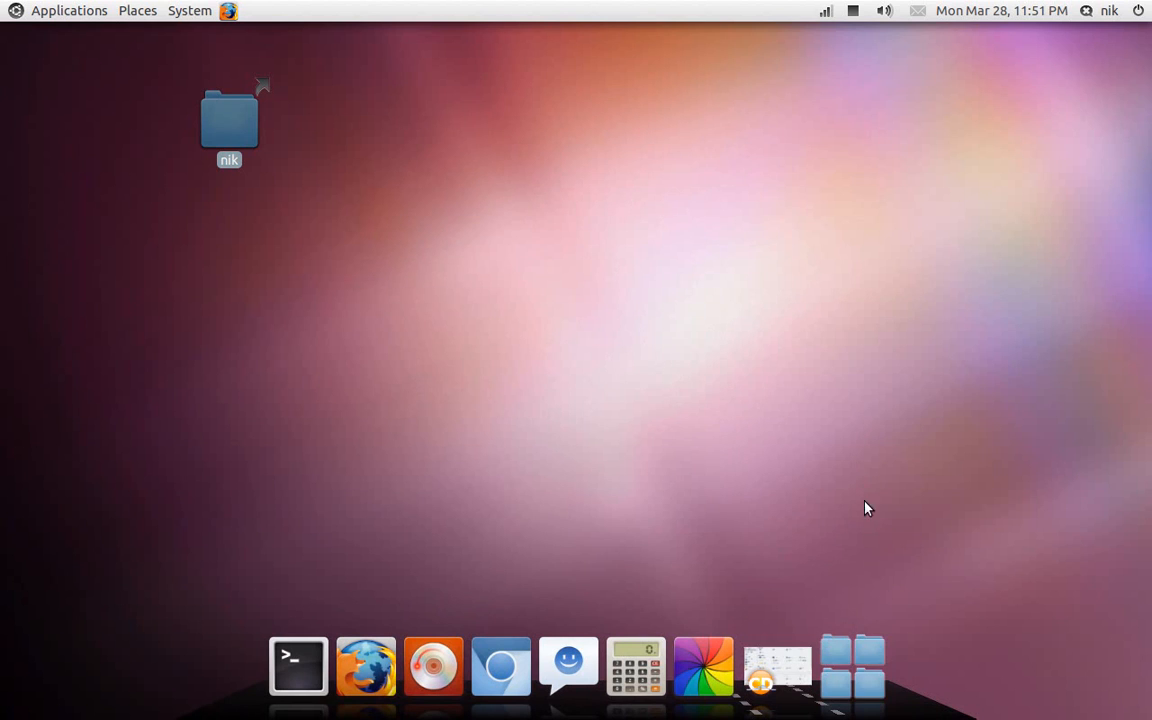
Open the home folder applet's sub-dock to view its subfolders and close it again.
left_click(860, 662)
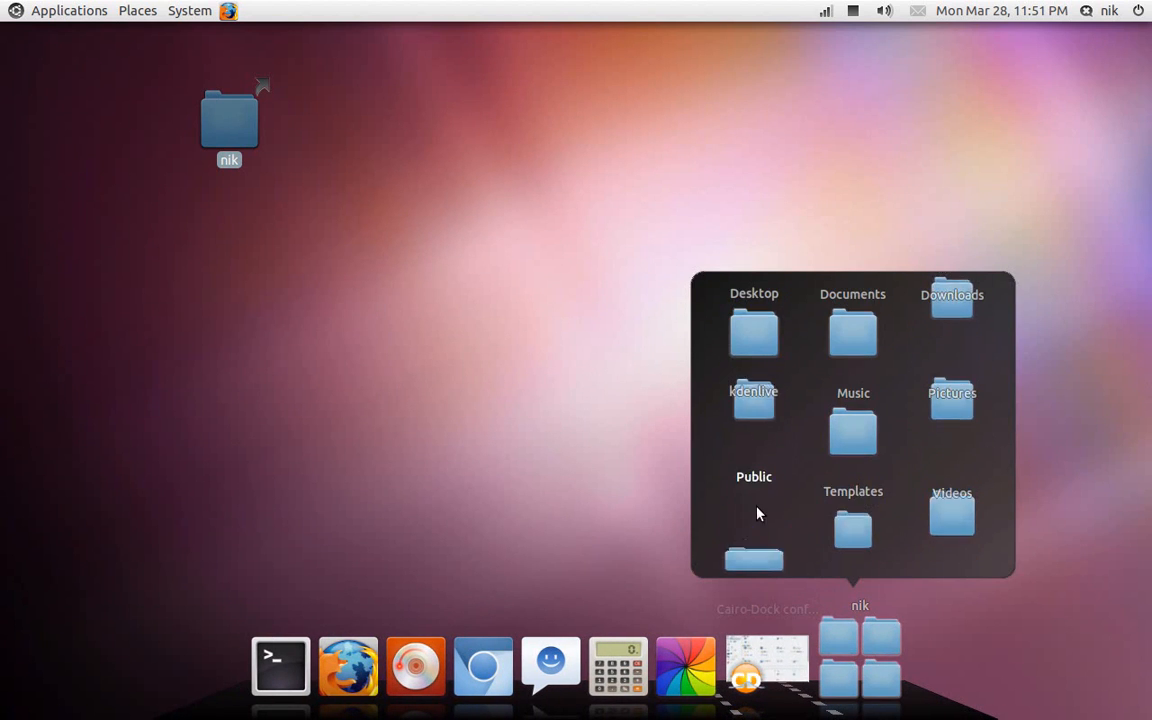
mouse_move(857, 680)
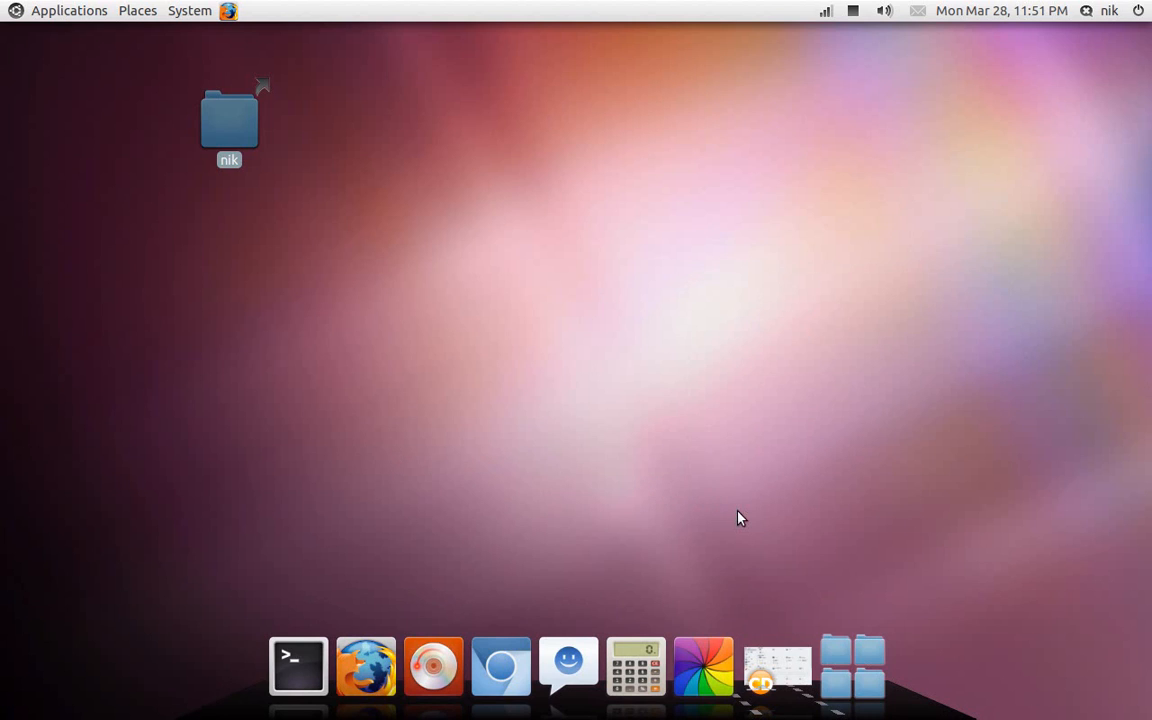
left_click(856, 669)
Add a Pictures folder link to the desktop and the dock, and expand the stack to view its contents.
left_click(132, 8)
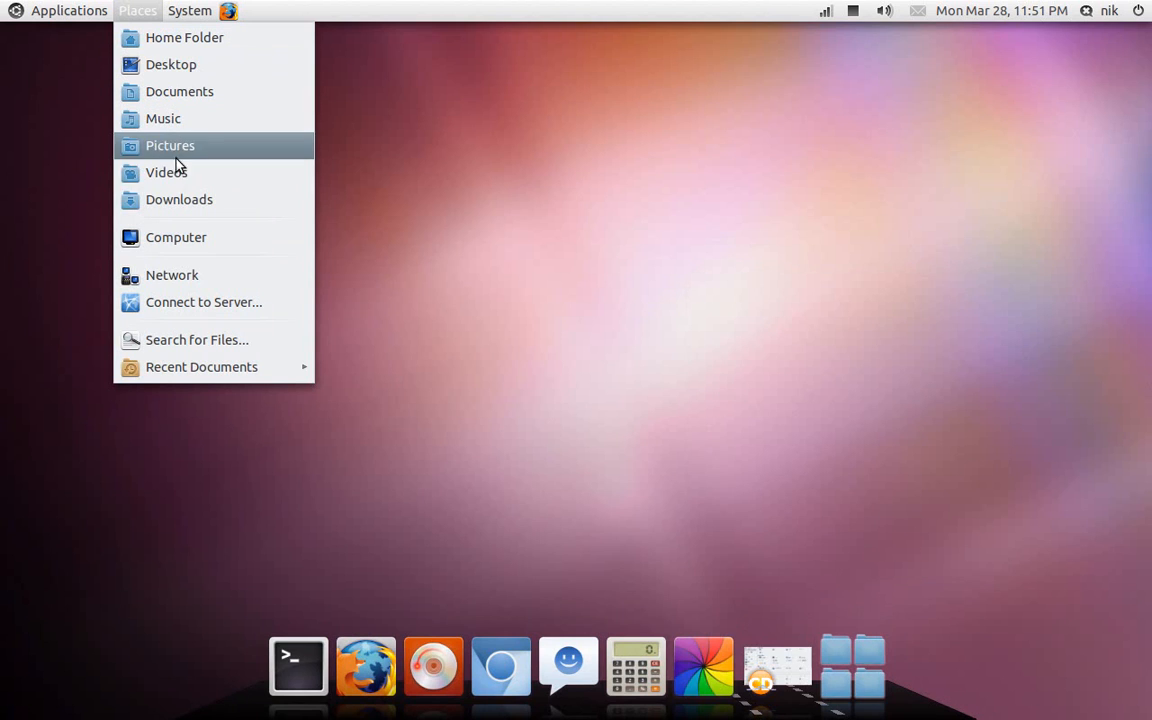
left_click_drag(182, 153, 417, 655)
left_click(903, 662)
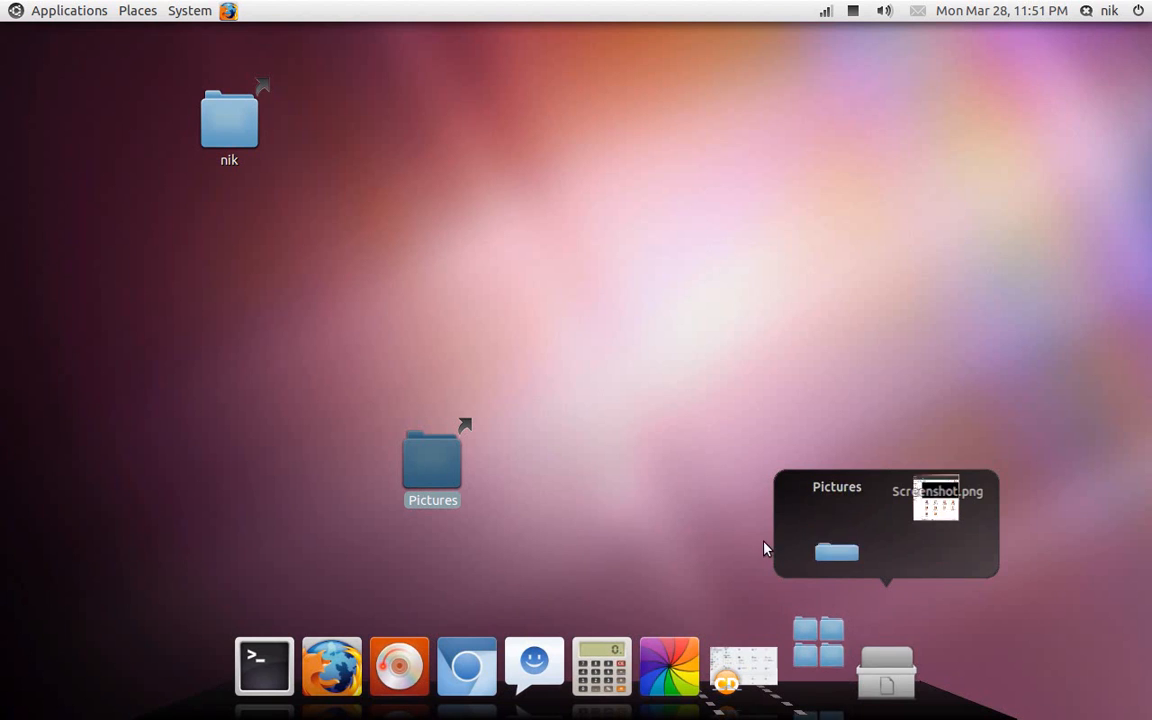
left_click(904, 632)
left_click(890, 650)
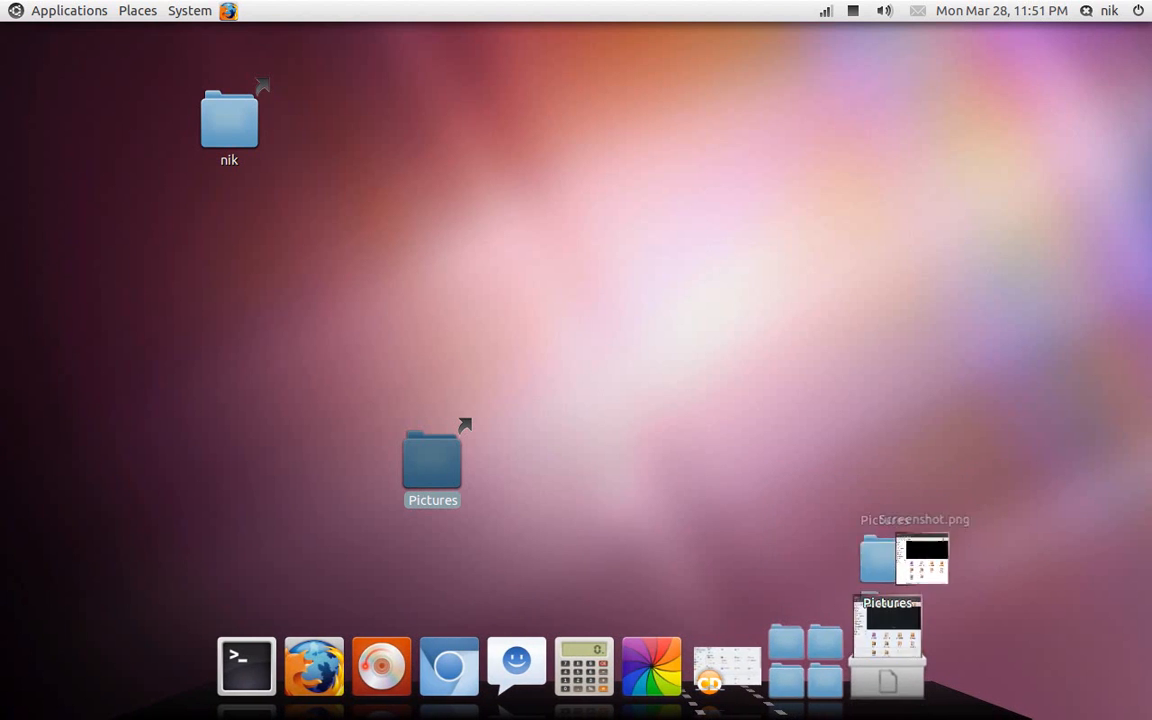
Configure the home folder applet to draw its sub-dock's content inside a box, and apply it to the dock.
left_click(803, 635)
right_click(805, 627)
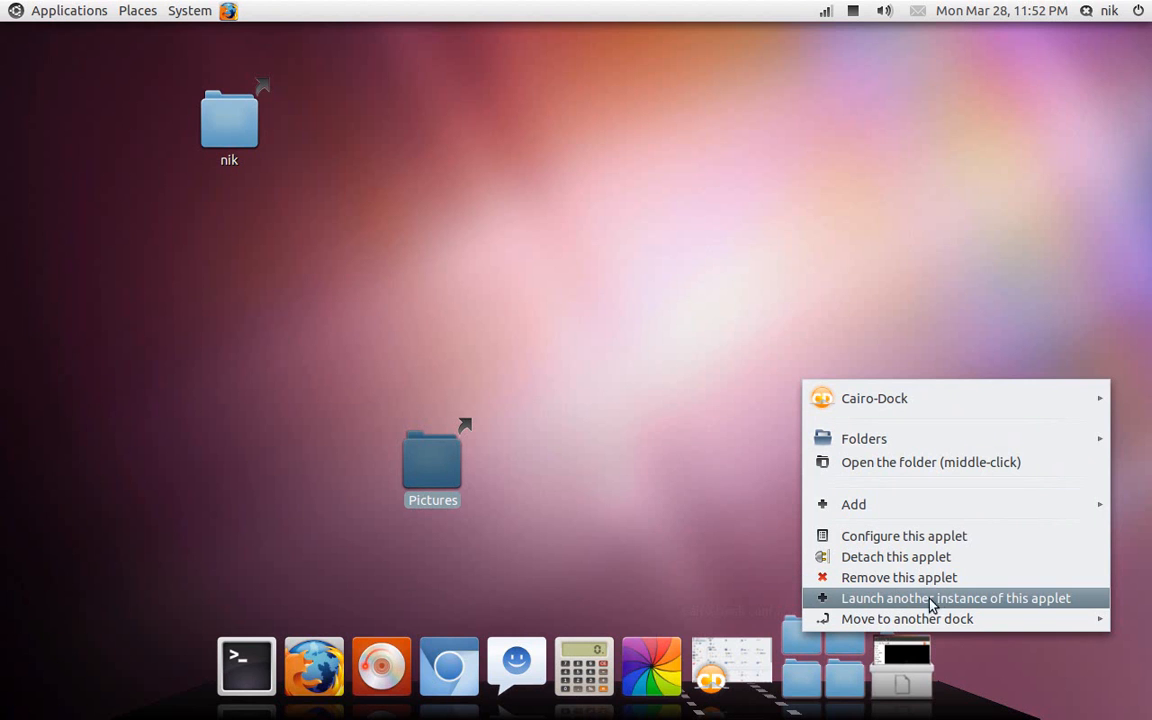
left_click(956, 544)
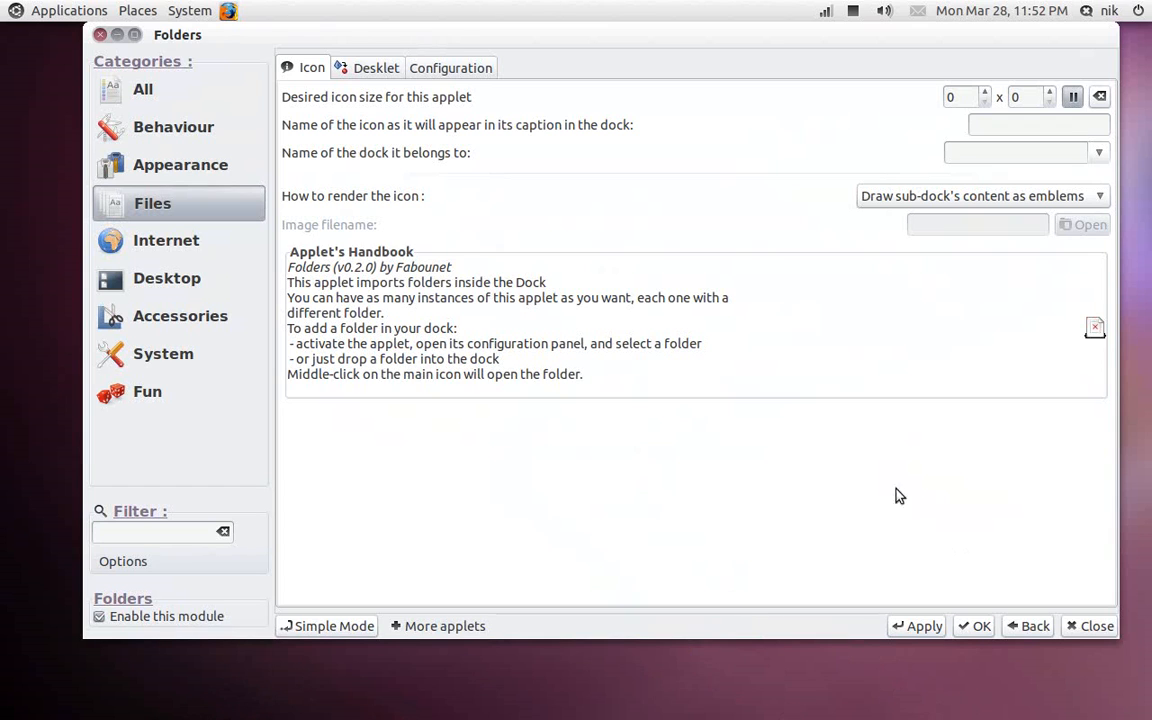
left_click(863, 196)
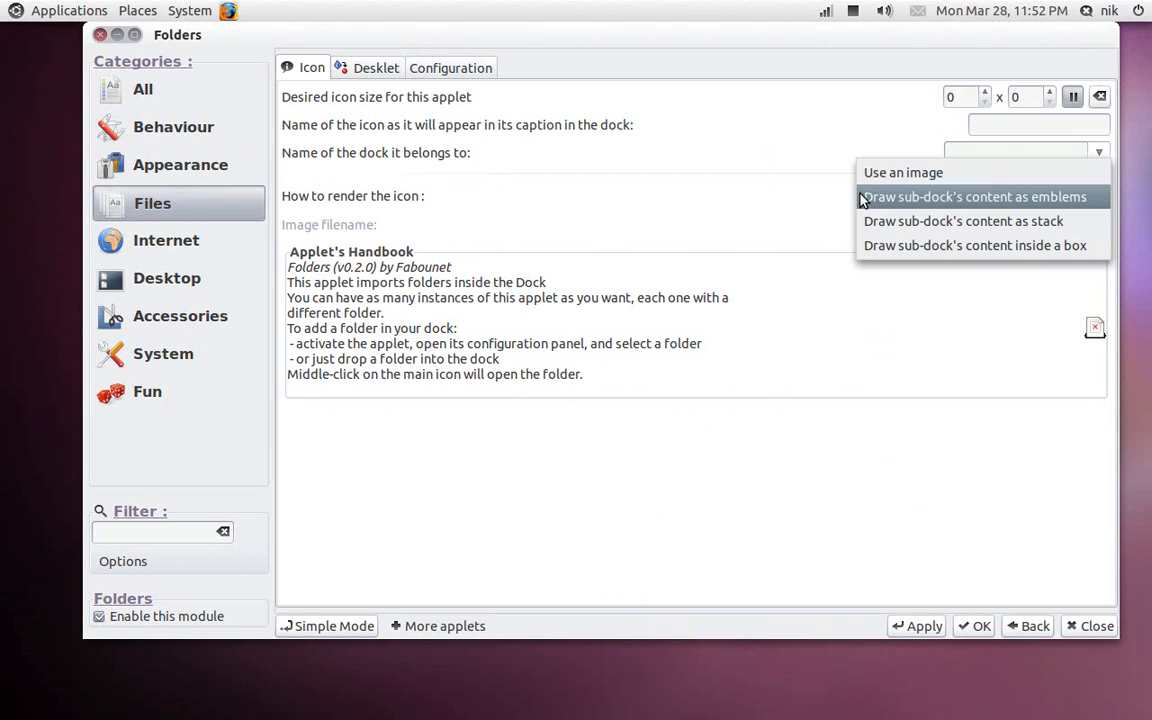
left_click(899, 247)
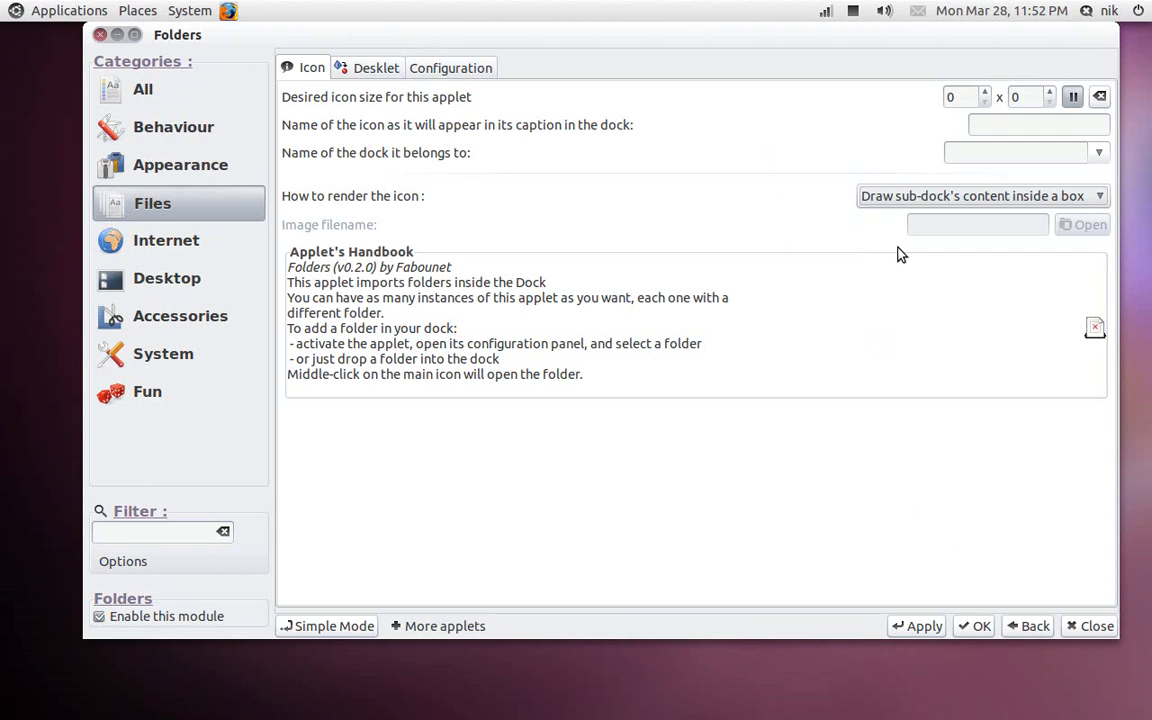
left_click(920, 630)
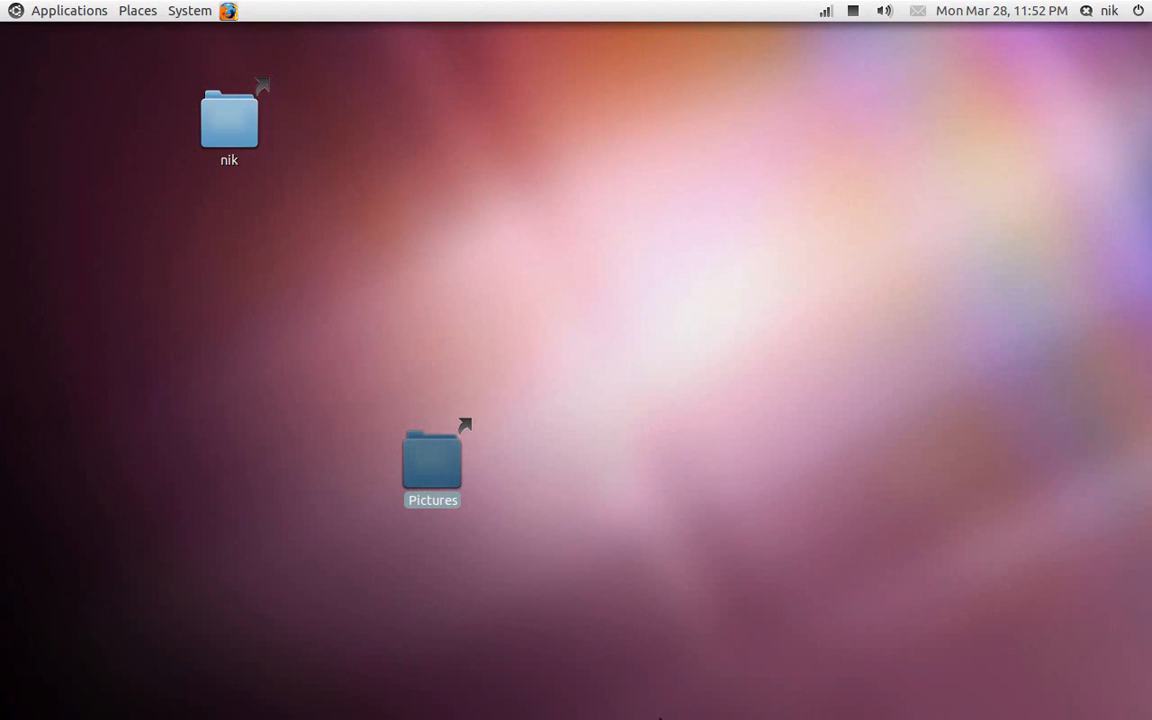
mouse_move(660, 717)
mouse_move(783, 682)
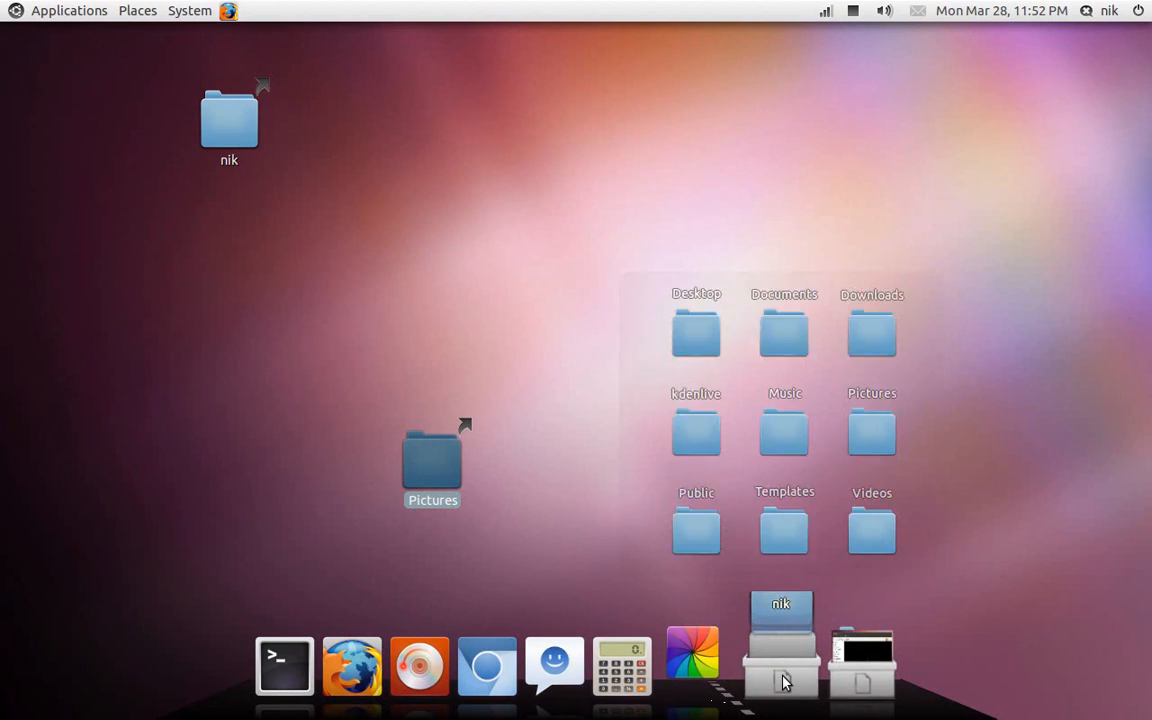
mouse_move(851, 674)
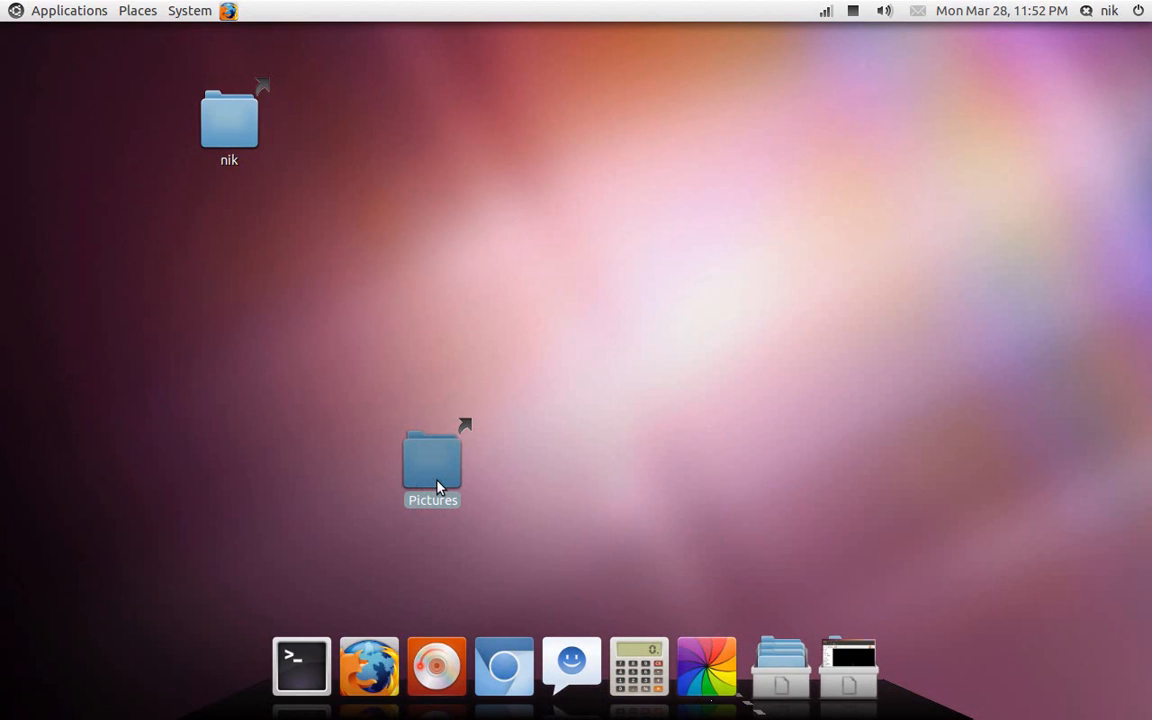
Place the Pictures link beside the home folder link on the desktop, and remove both Folders applets from the dock.
left_click_drag(425, 483, 367, 172)
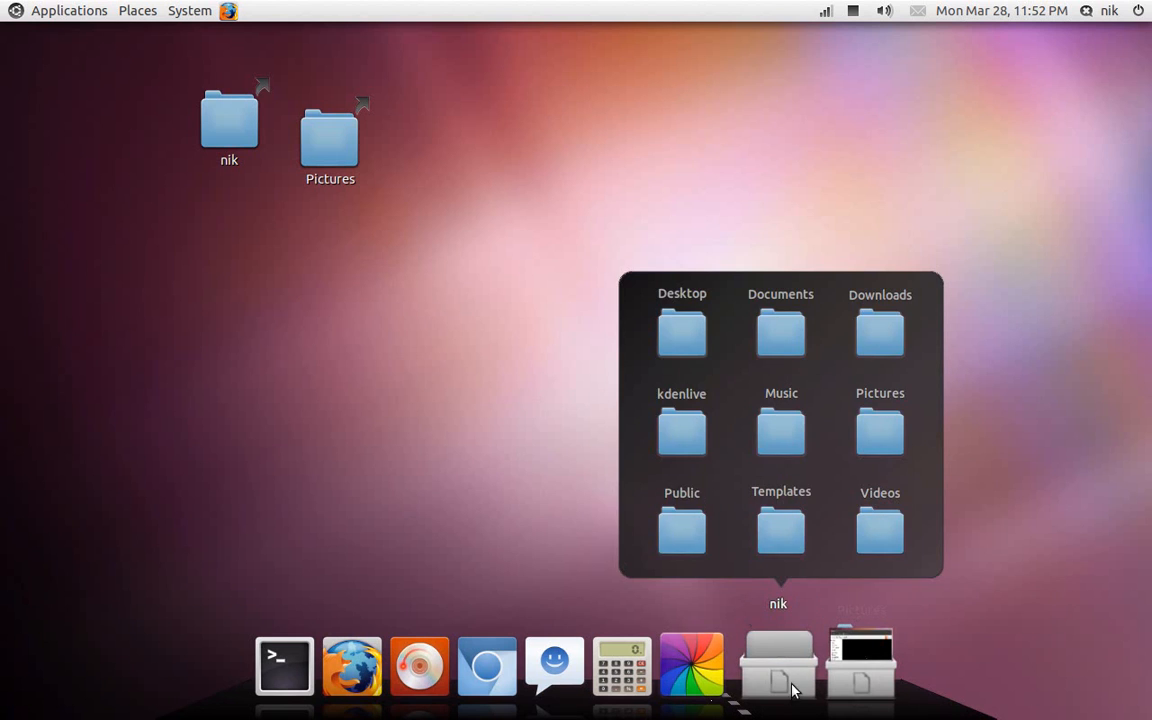
right_click(790, 684)
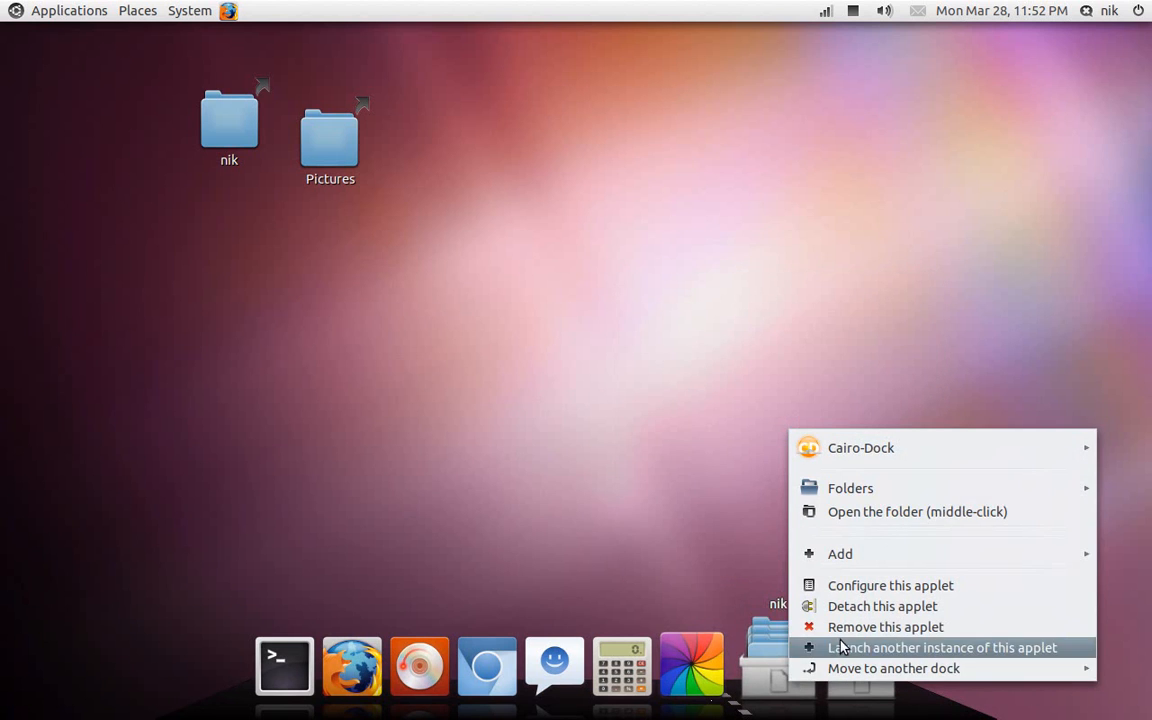
left_click(825, 625)
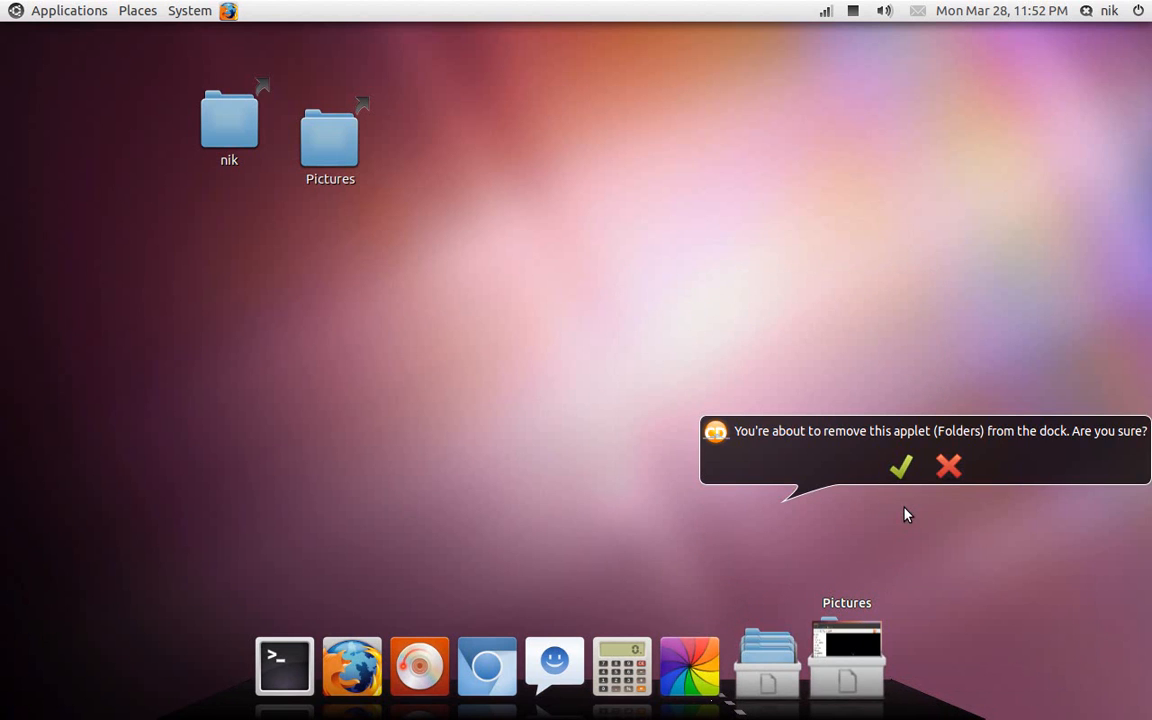
left_click(898, 470)
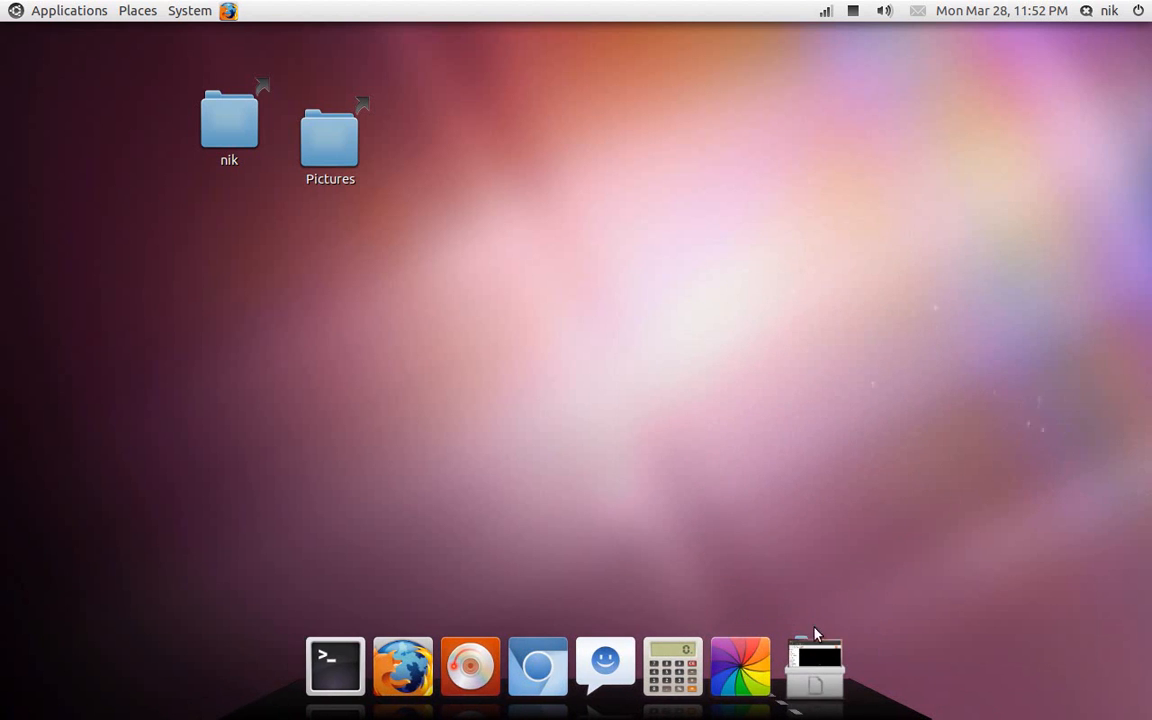
right_click(814, 668)
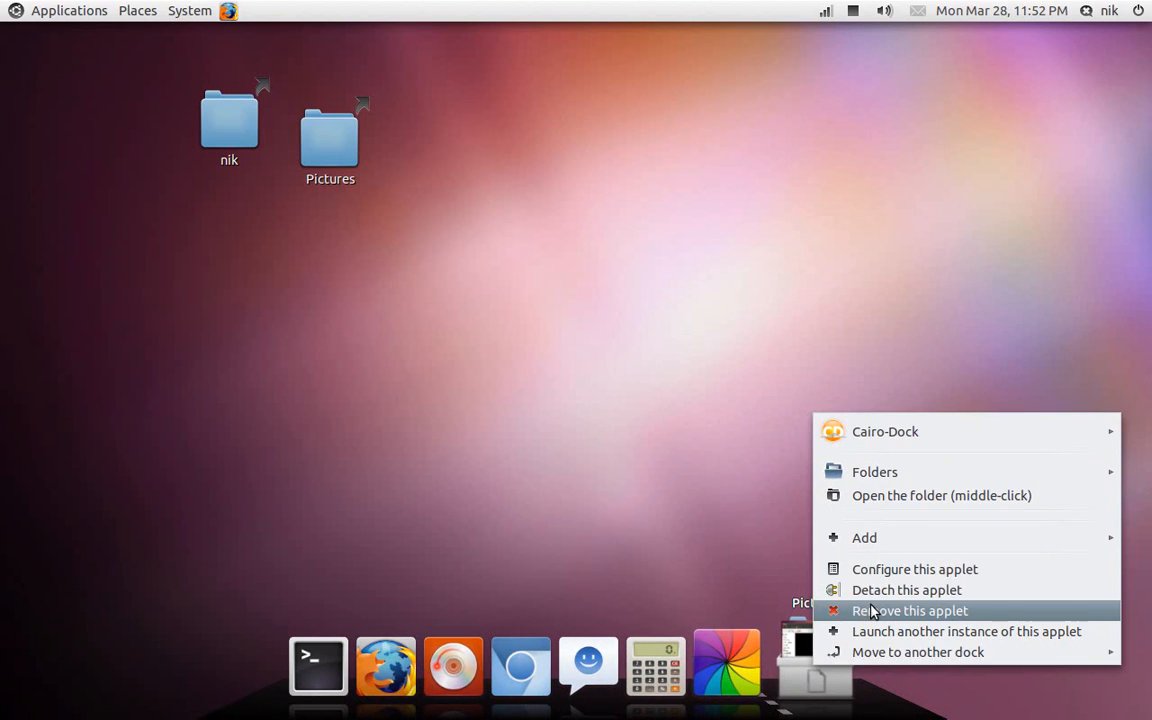
left_click(876, 612)
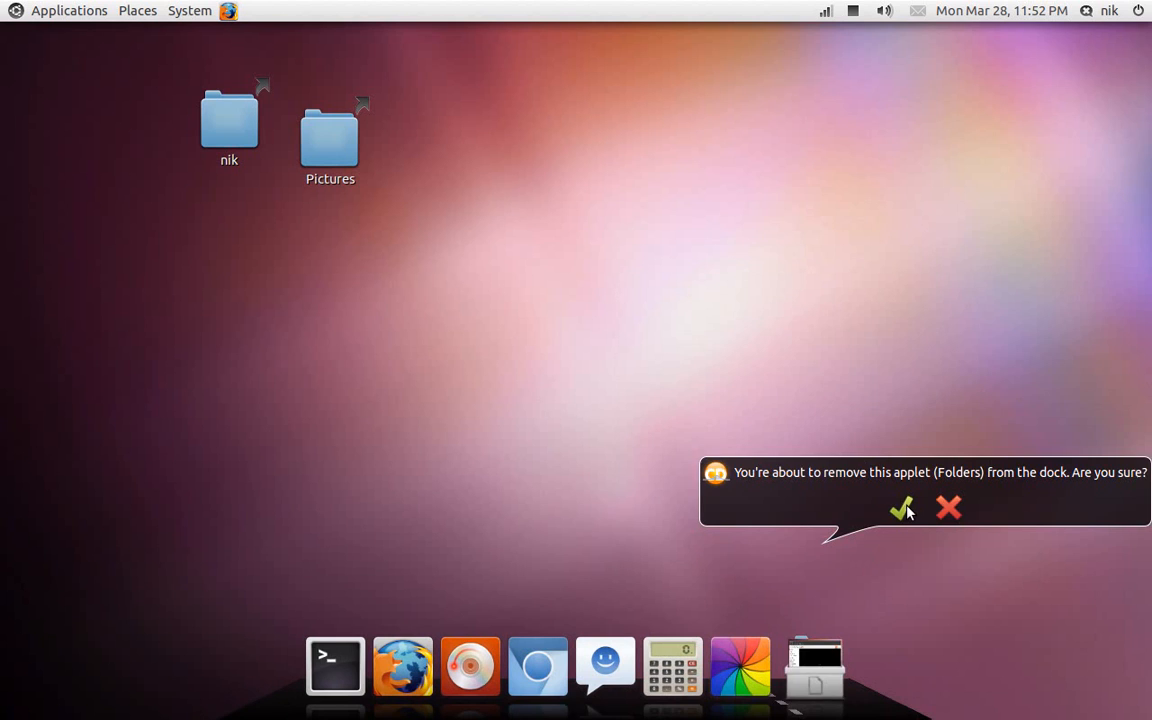
left_click(902, 509)
Move the home folder and Pictures links from the desktop to the trash.
left_click_drag(512, 146, 196, 115)
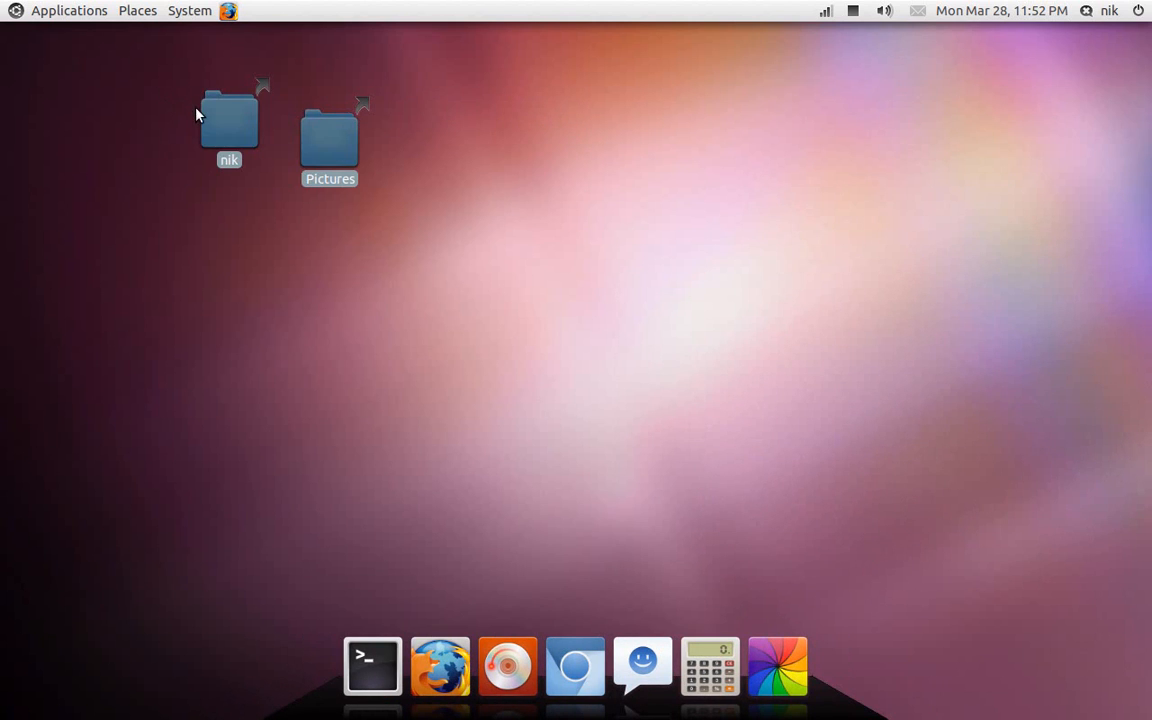
right_click(205, 110)
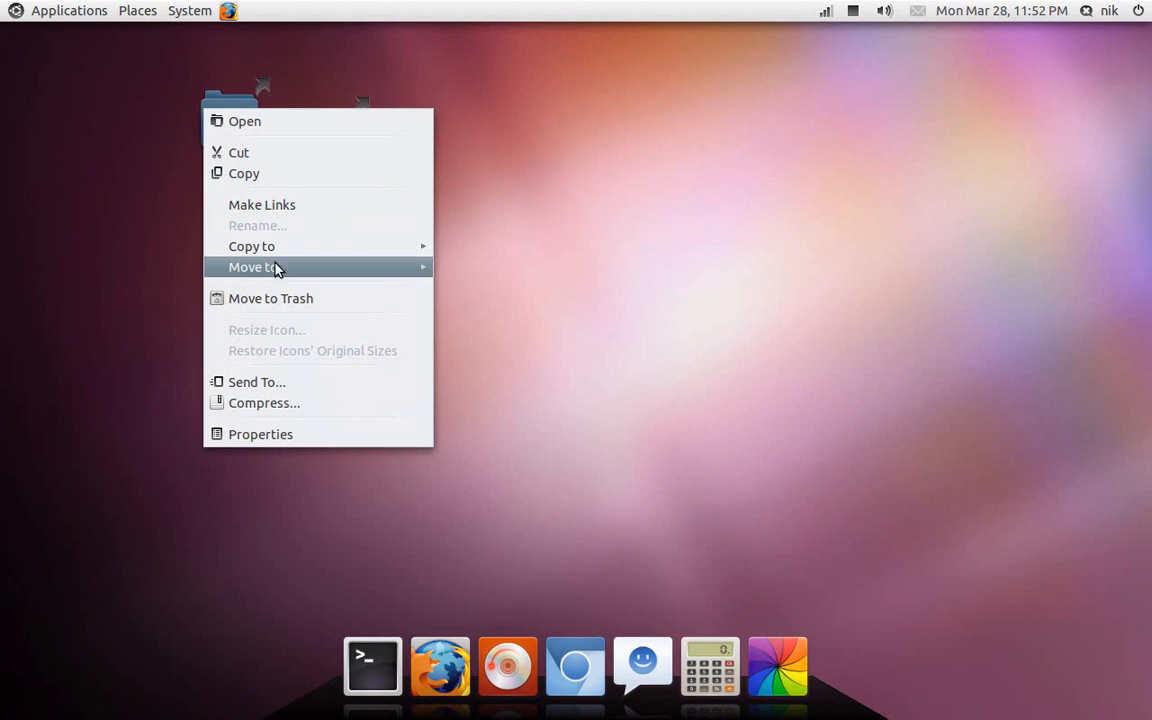
left_click(295, 297)
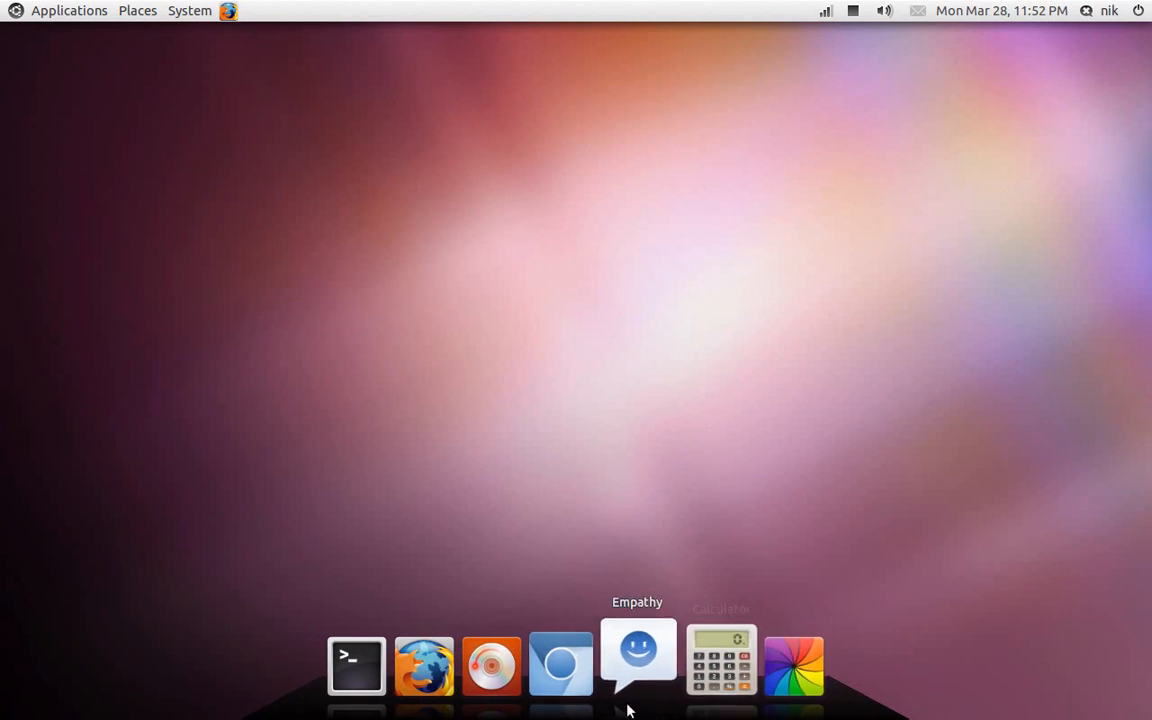
Open the dock's Icons configuration and set the separation of icon types to Separate applets from others.
right_click(507, 667)
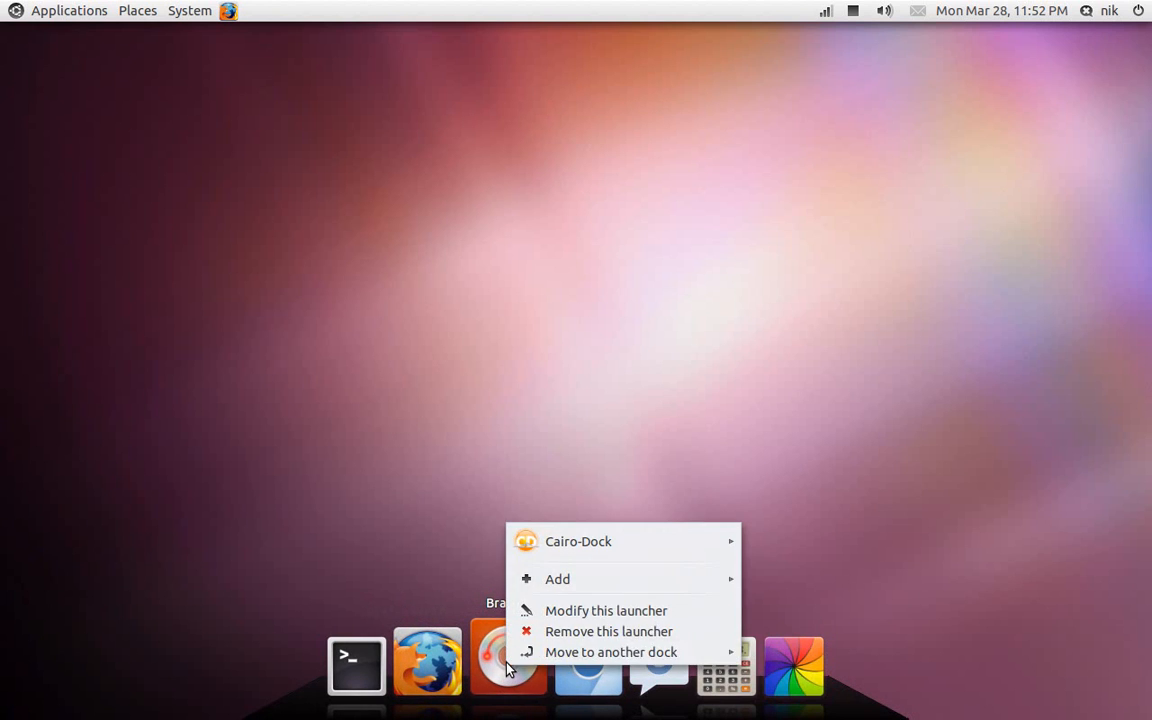
mouse_move(604, 545)
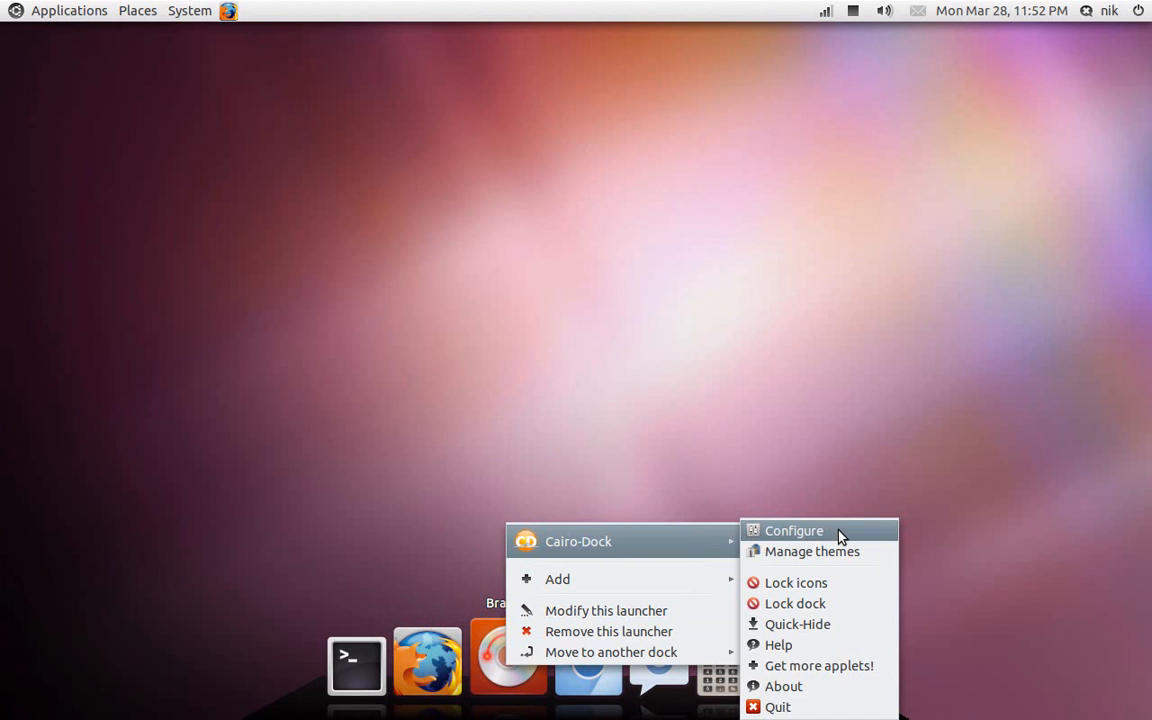
left_click(840, 537)
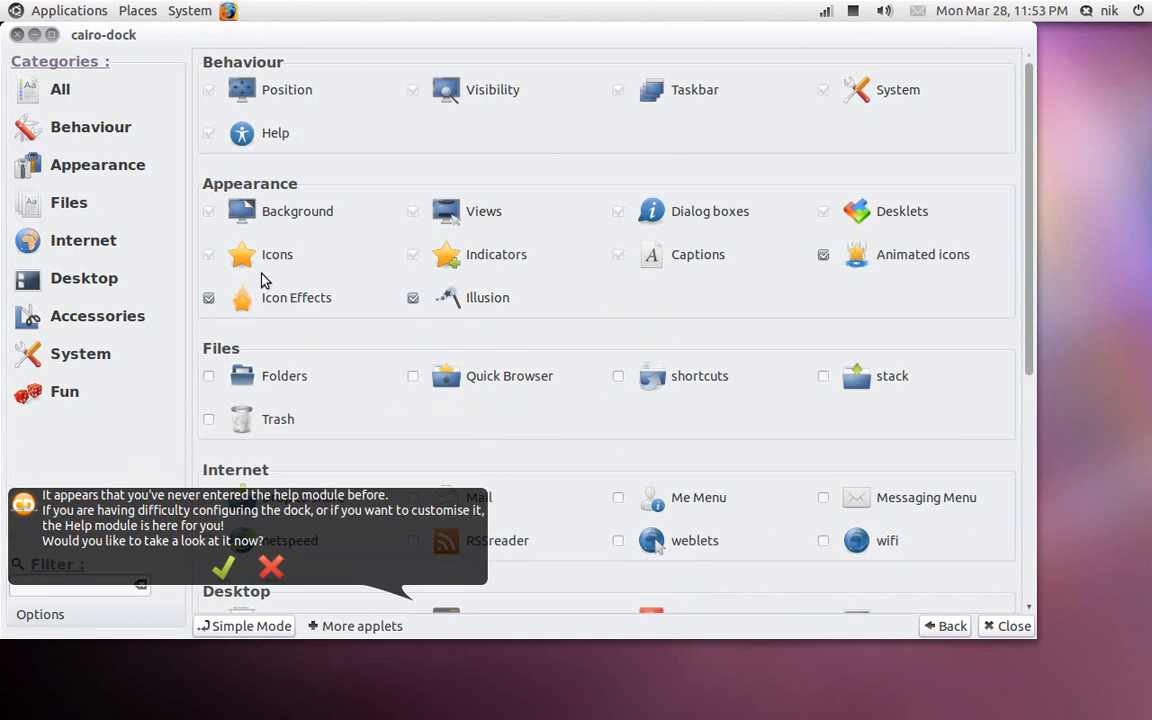
left_click(265, 267)
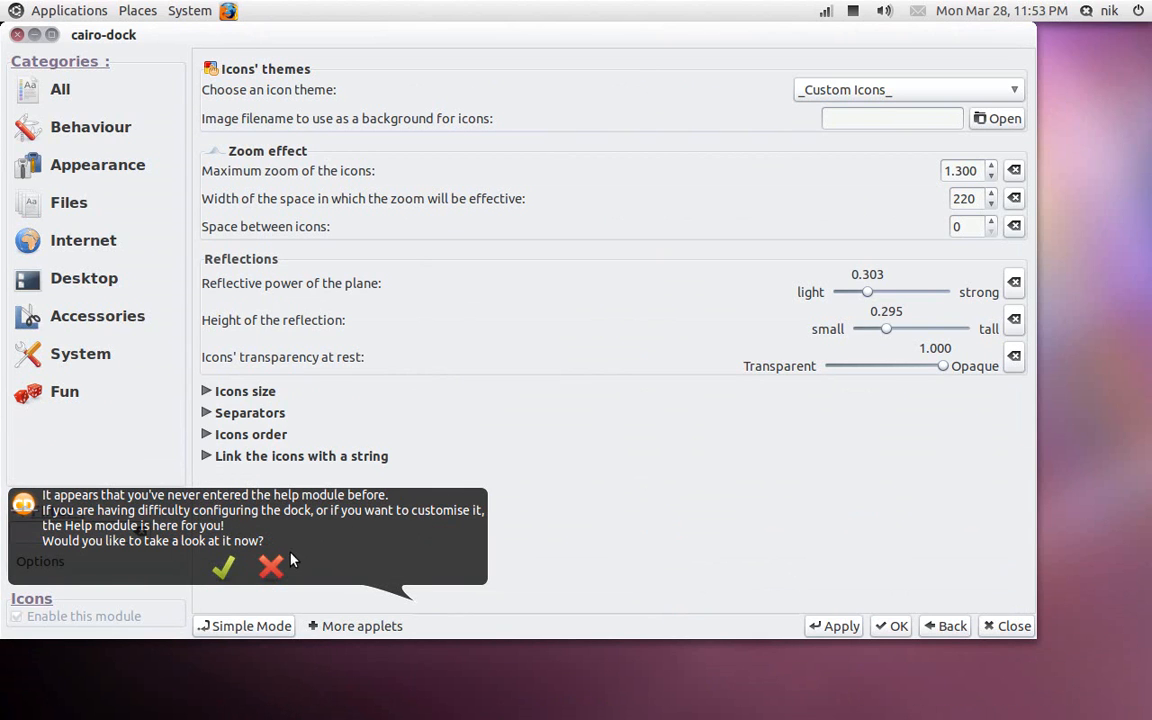
mouse_move(589, 717)
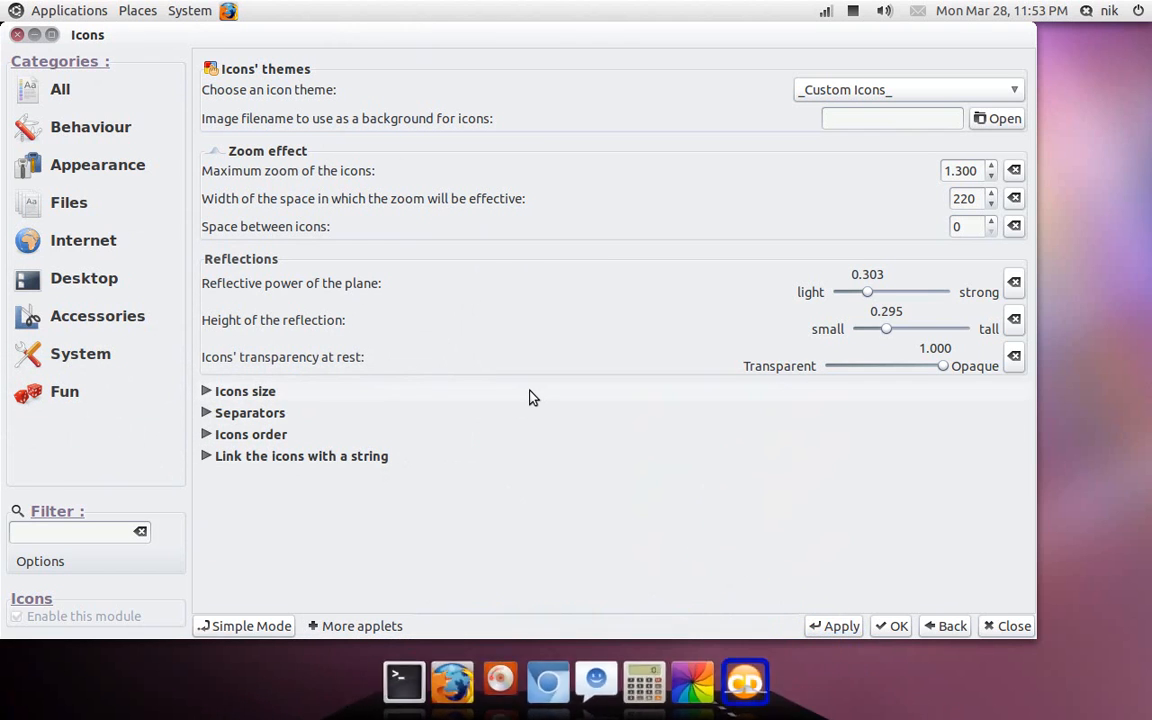
left_click(206, 435)
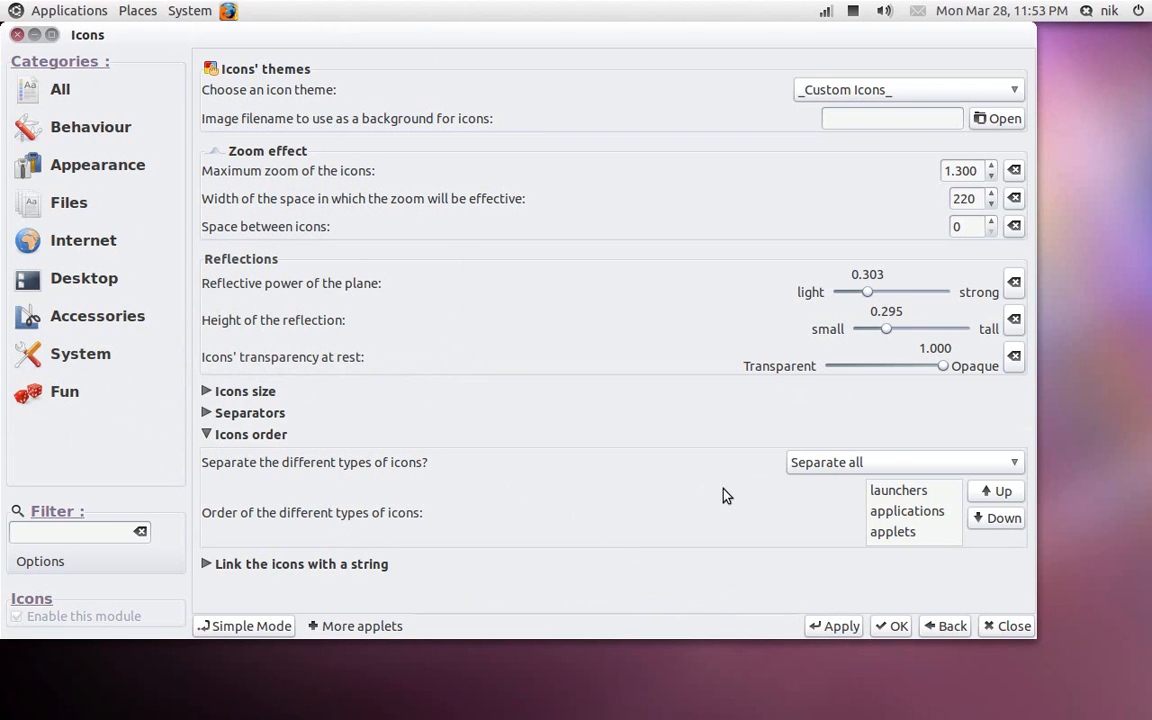
left_click(860, 464)
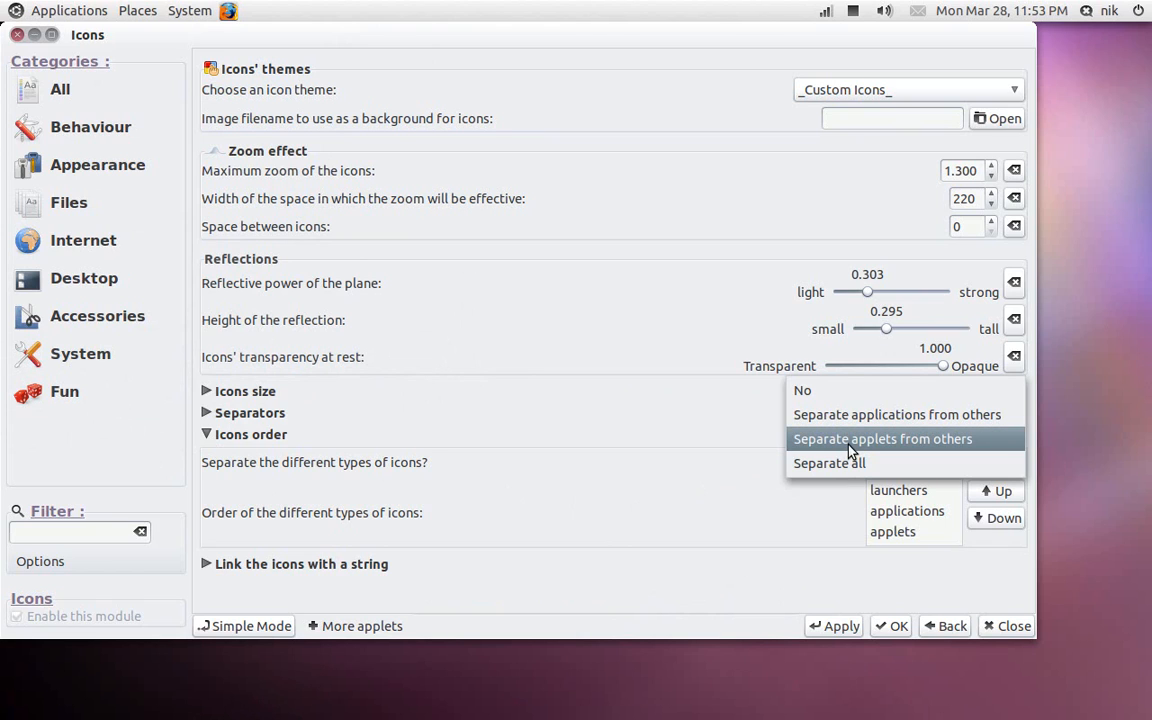
left_click(849, 445)
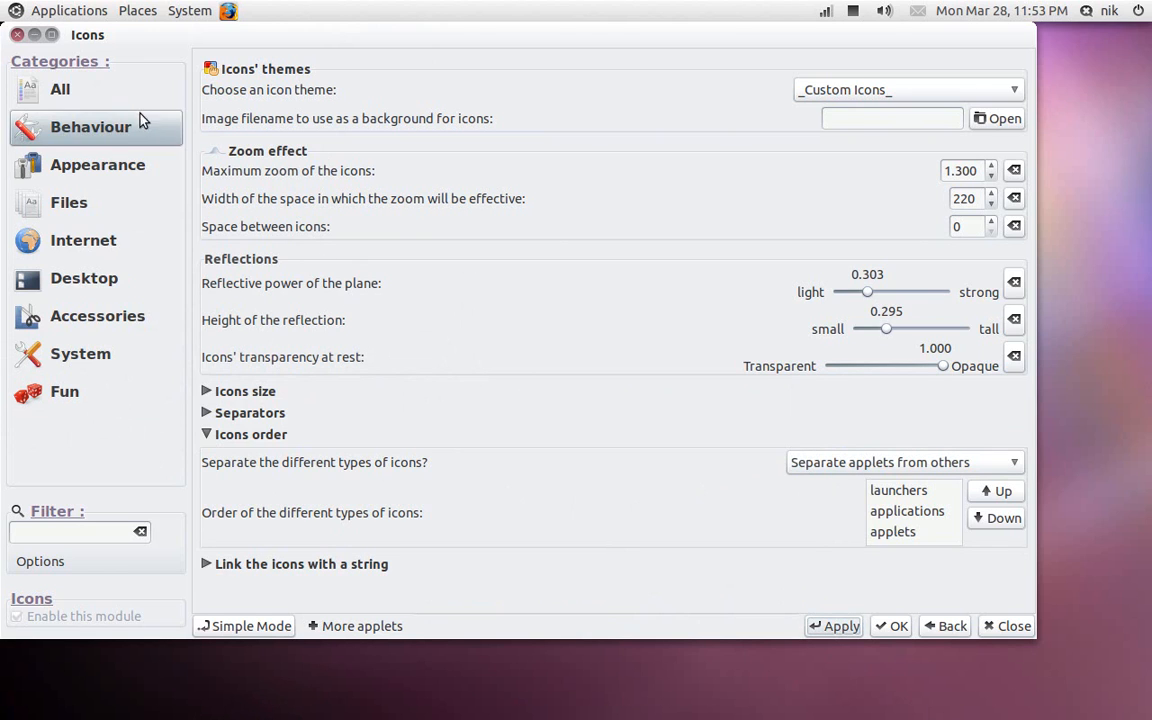
Enable the Trash applet and check its placement in the dock.
left_click(118, 91)
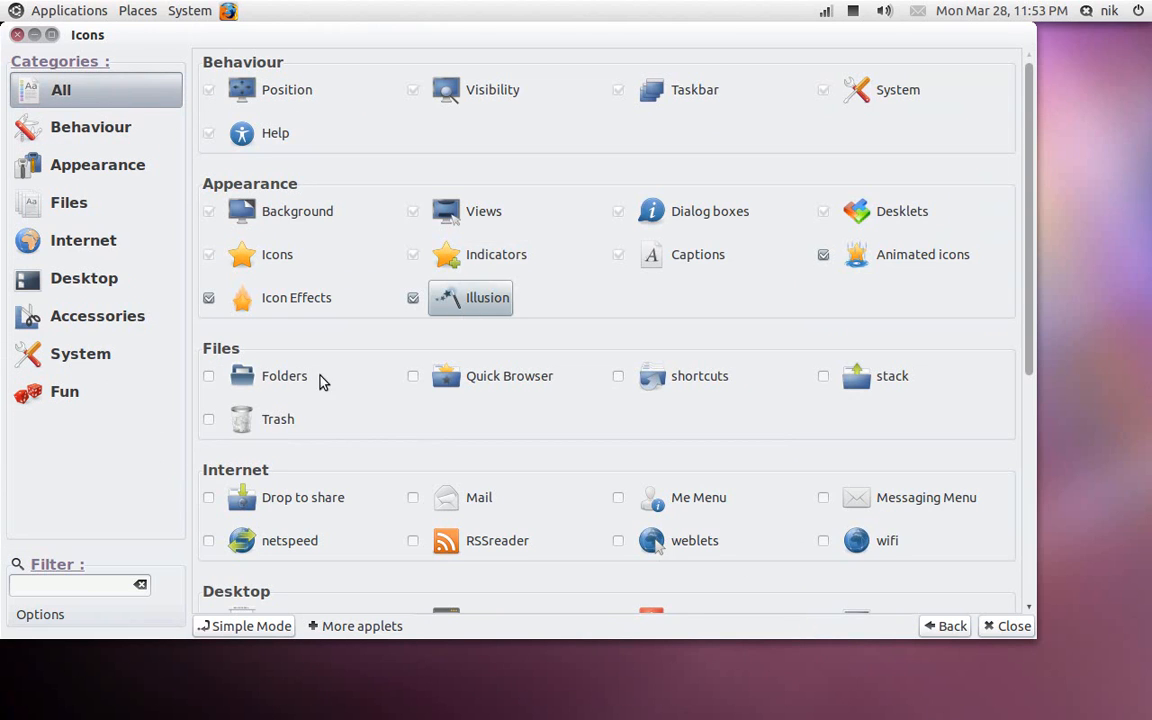
left_click(209, 421)
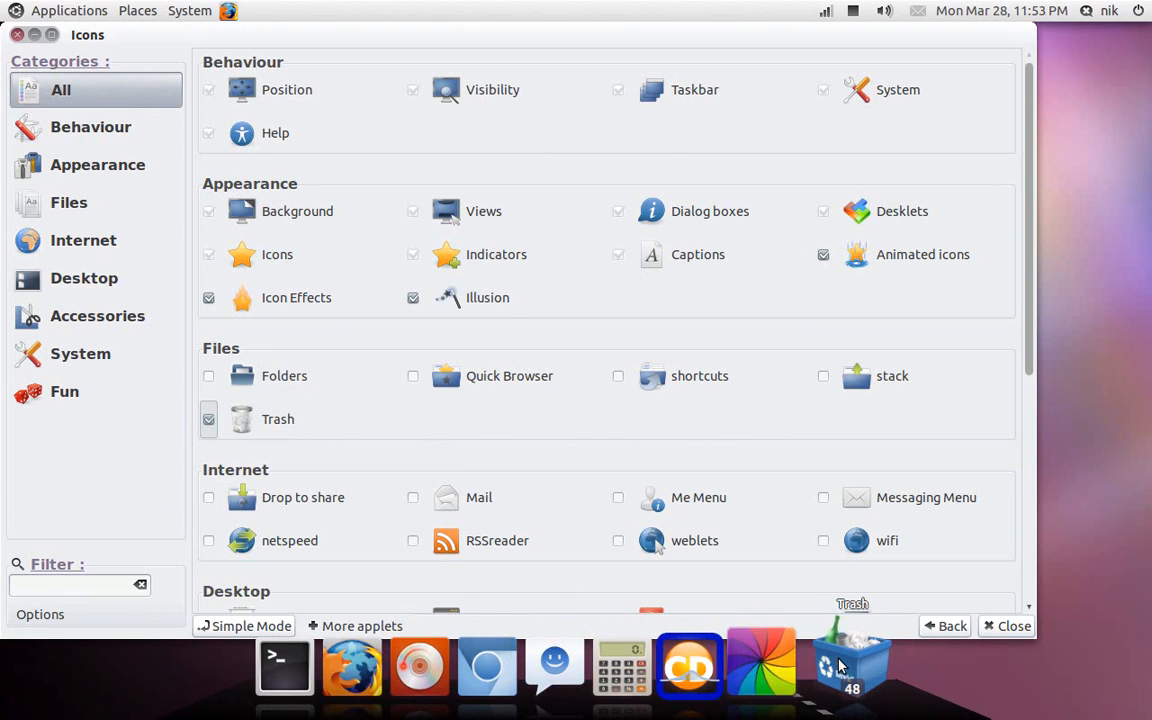
mouse_move(752, 672)
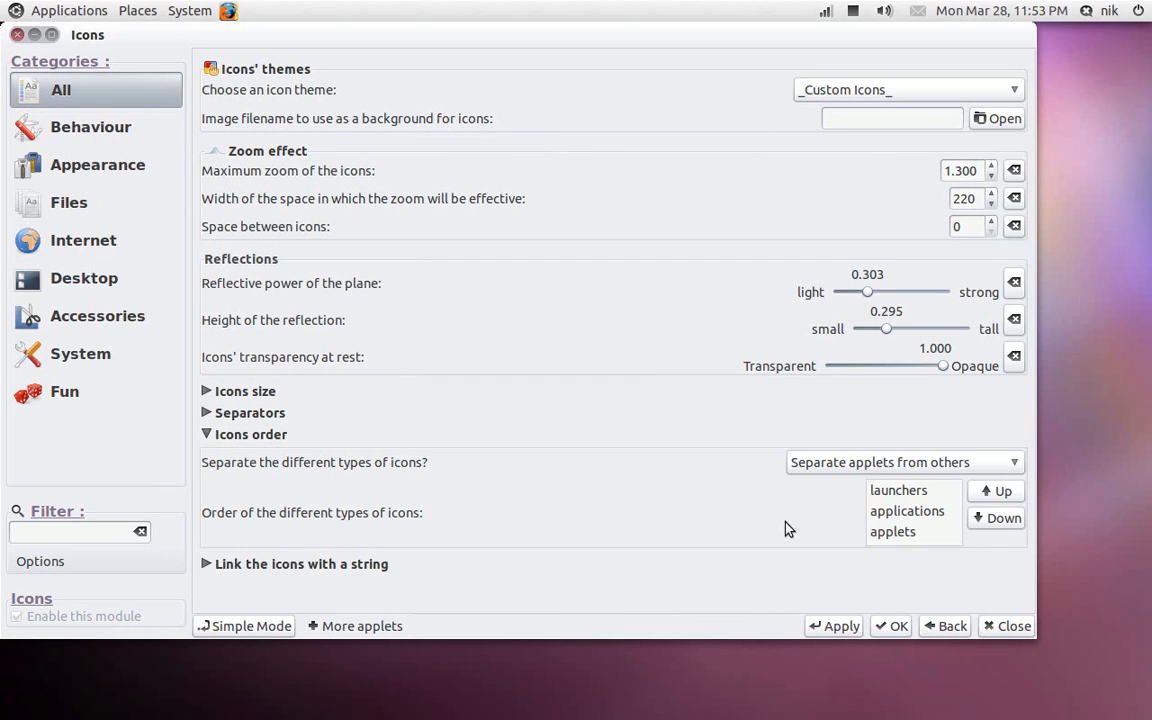
Set the separation of icon types to Separate applications from others in the icons order settings, and apply it.
left_click(880, 468)
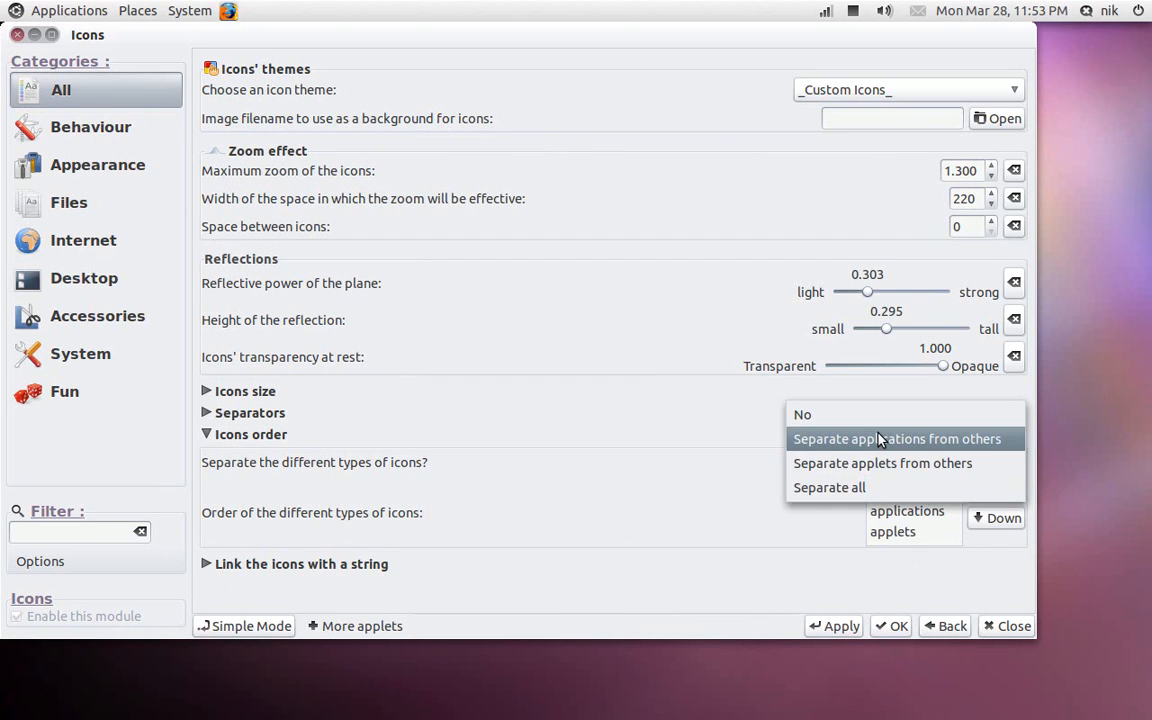
left_click(880, 438)
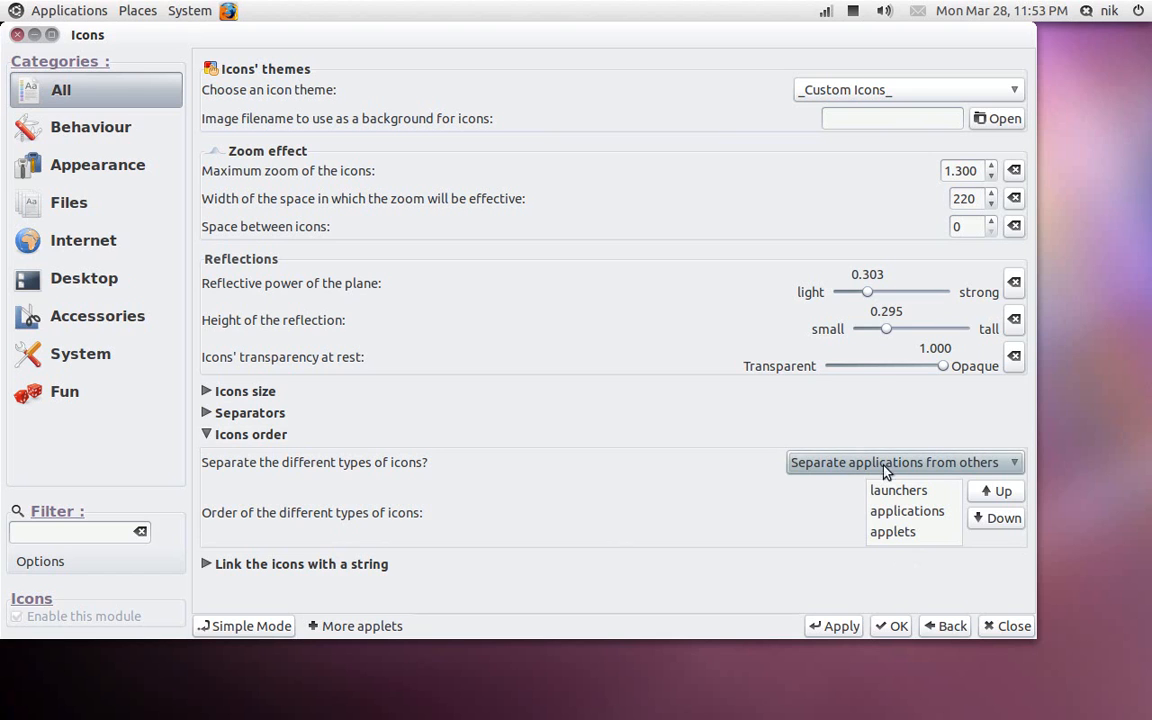
left_click(824, 628)
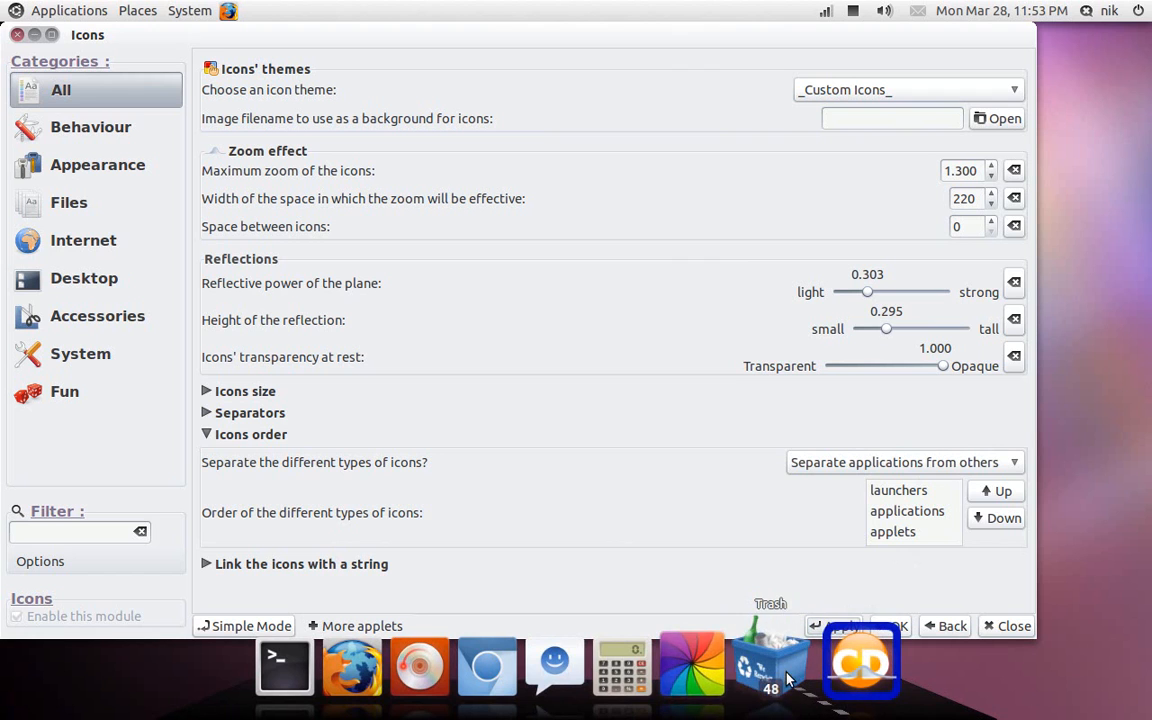
mouse_move(769, 679)
left_mouse_down()
mouse_move(611, 682)
mouse_move(769, 679)
left_mouse_up()
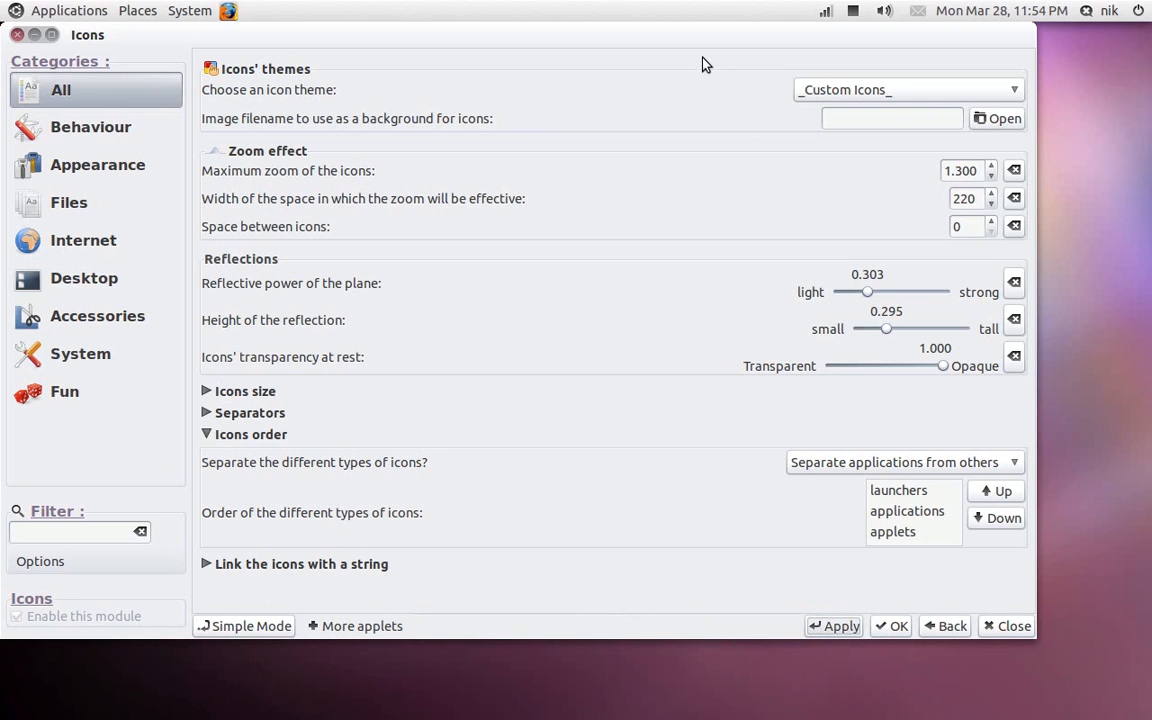
left_click_drag(690, 38, 703, 38)
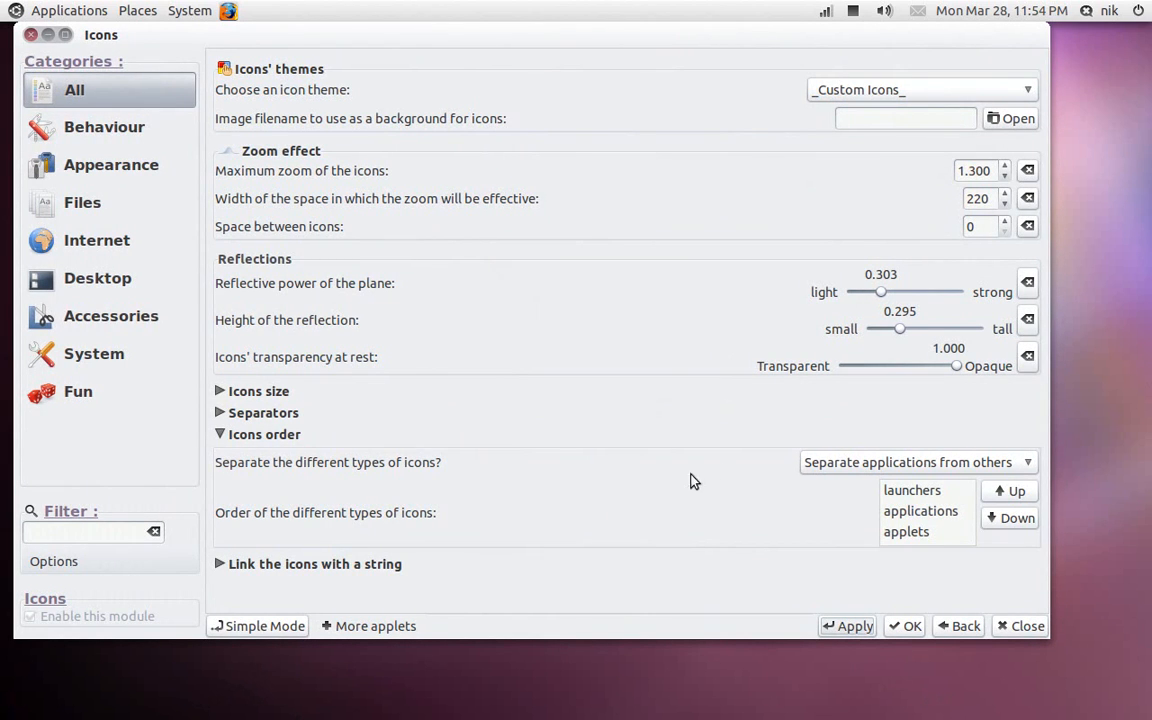
left_click(838, 630)
Review the Icon Effects settings in the Appearance category and return to the list of appearance modules.
left_click(115, 170)
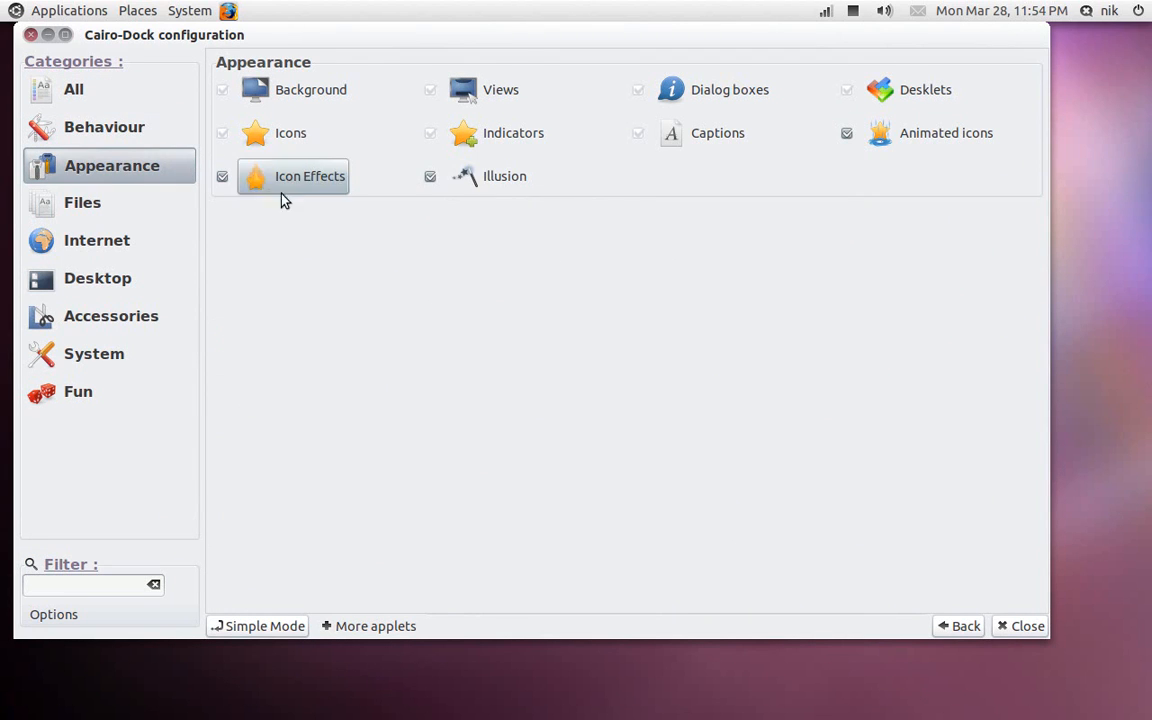
mouse_move(355, 710)
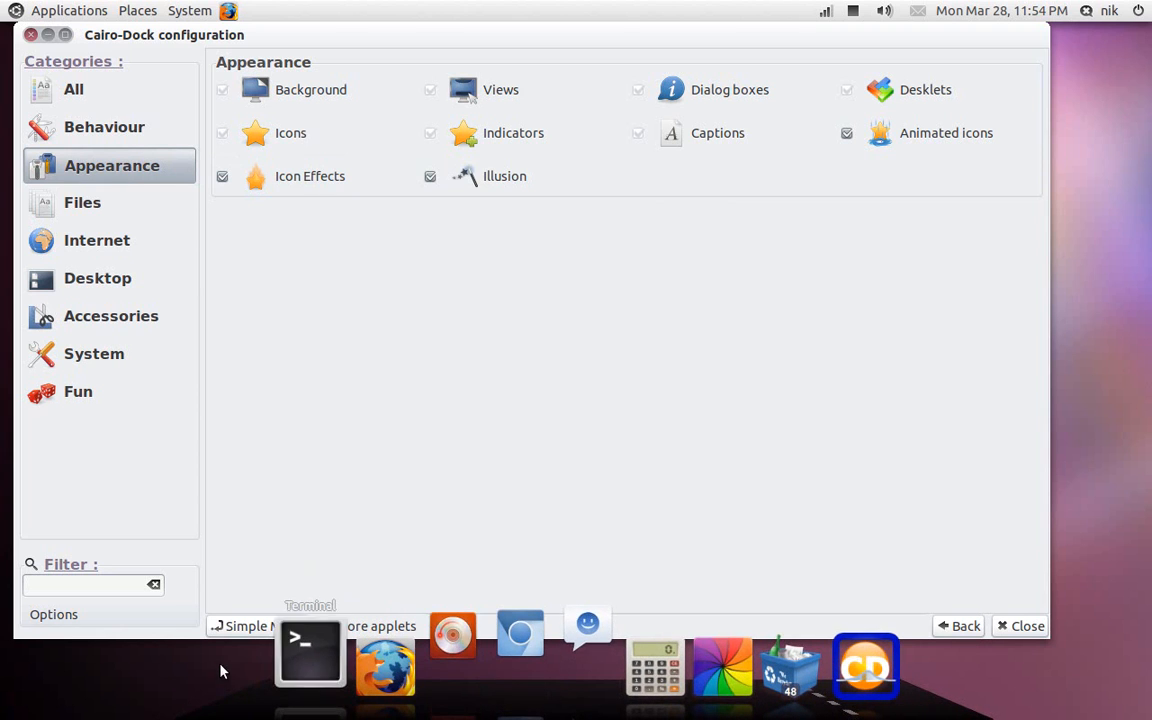
left_click(308, 172)
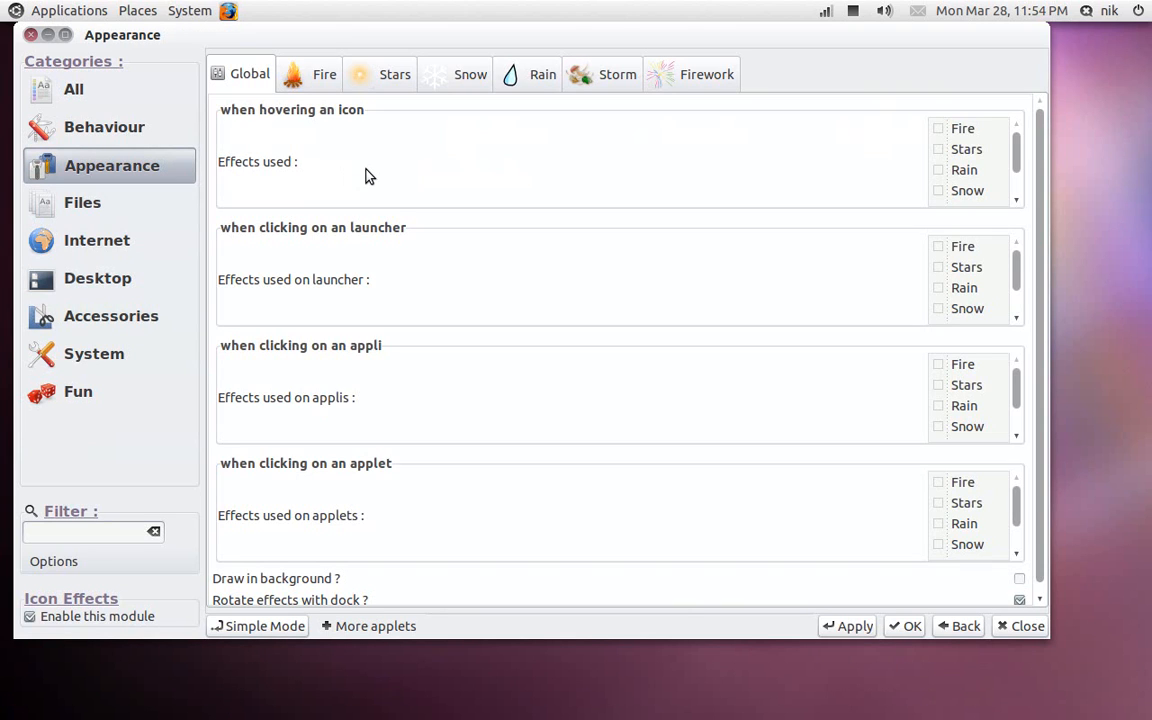
left_click(146, 170)
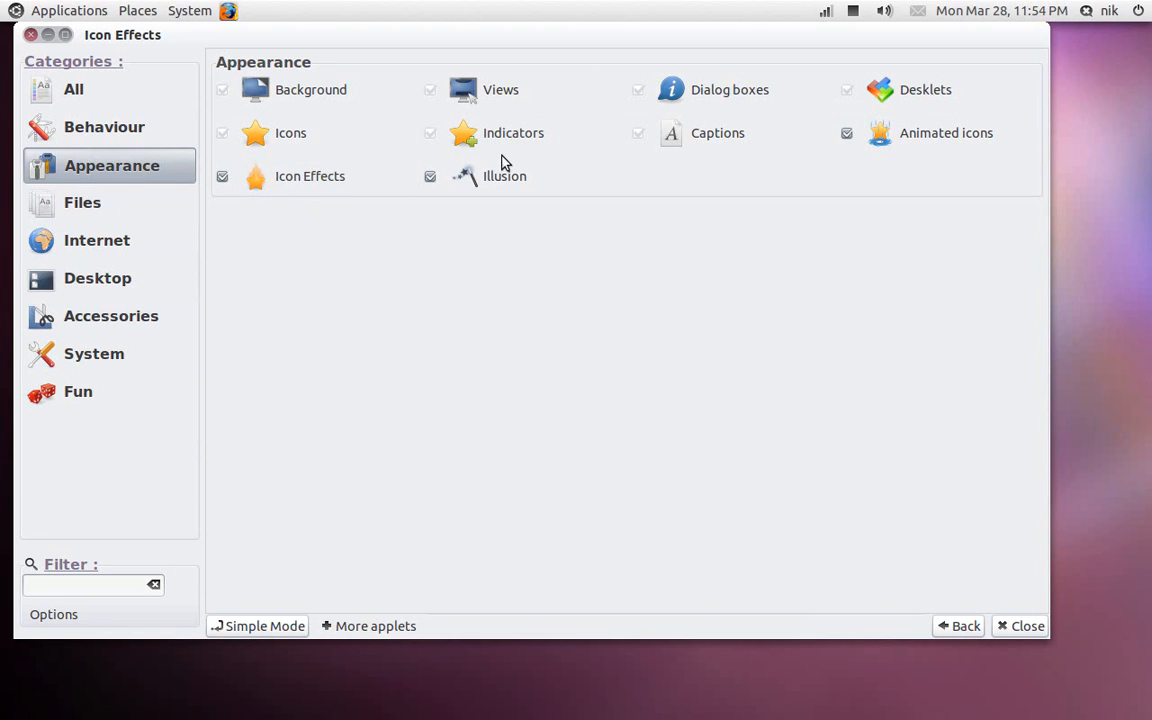
In the Animated icons settings, enable the Wobbly effect for hovering over an icon and for clicking on a launcher.
mouse_move(519, 178)
left_click(970, 121)
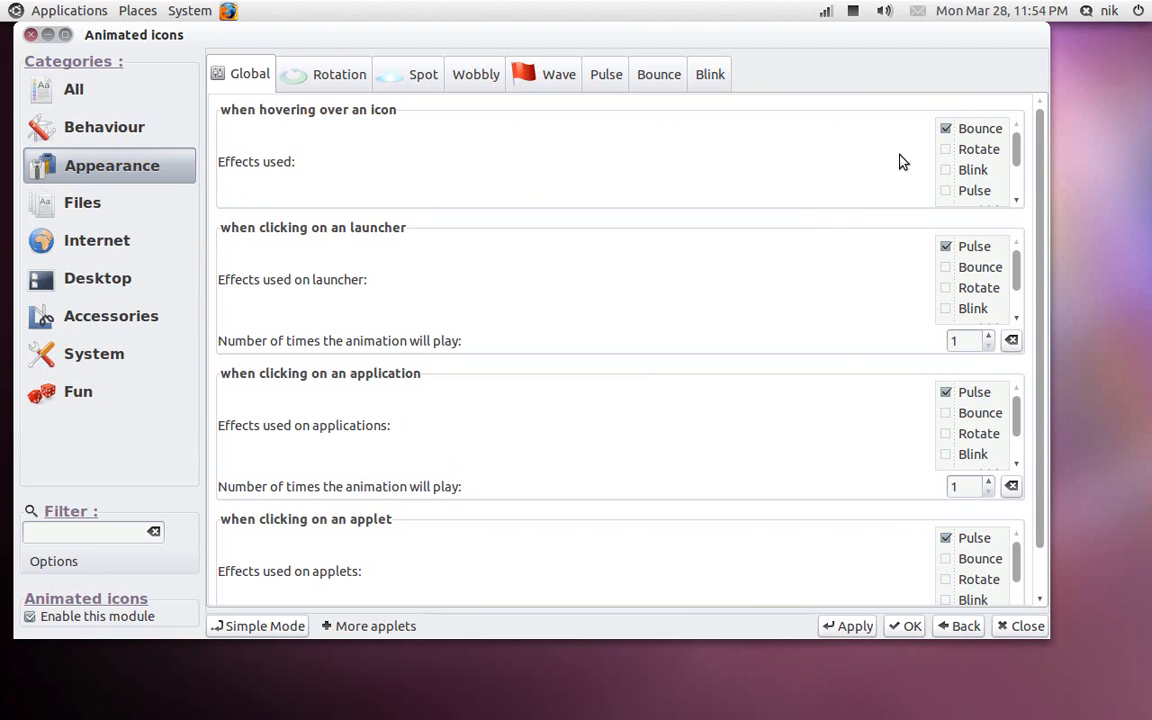
mouse_move(722, 704)
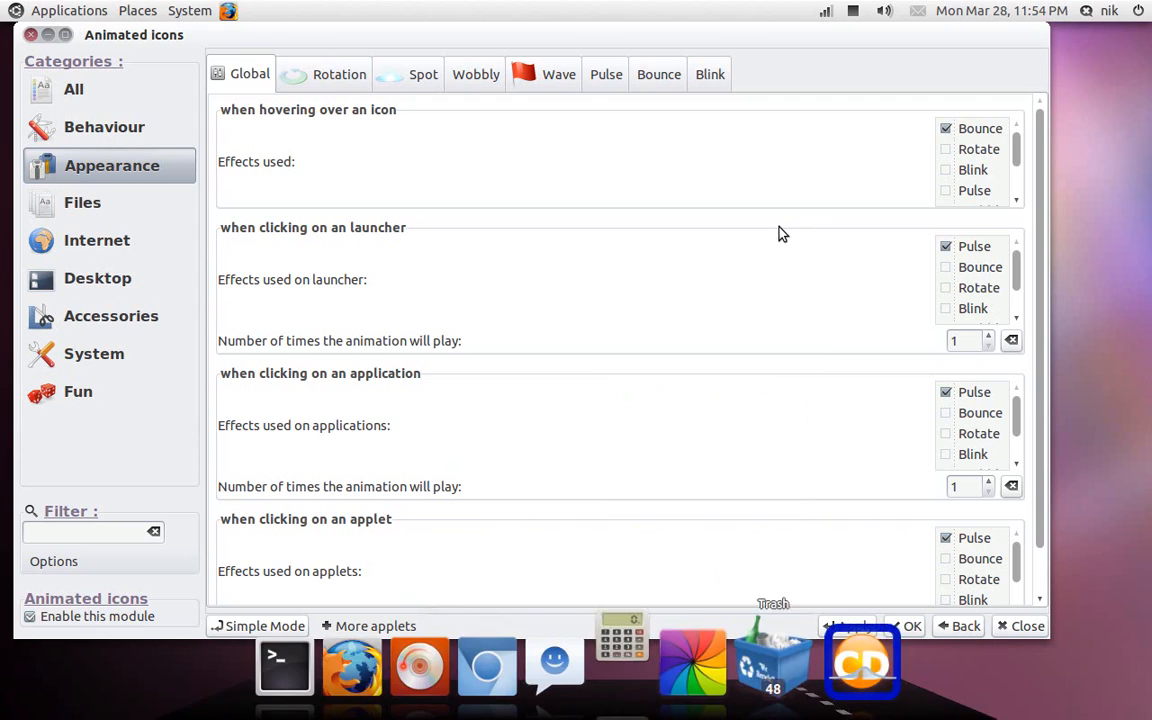
left_click_drag(1018, 152, 1016, 168)
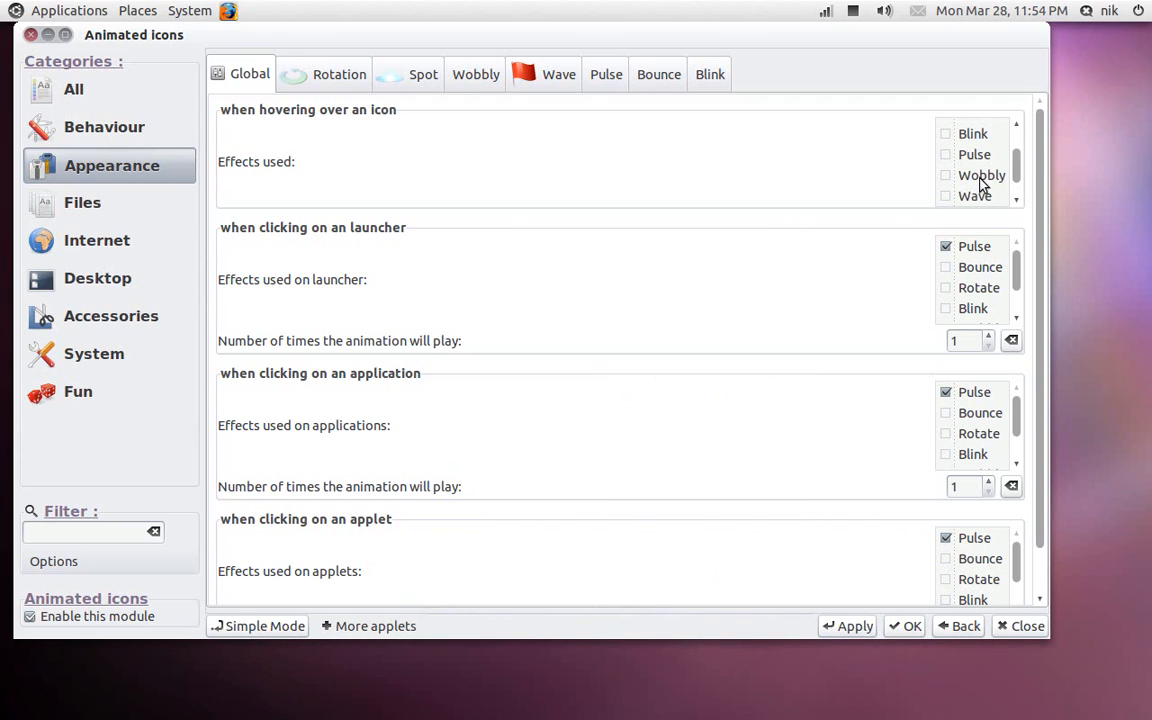
left_click(947, 177)
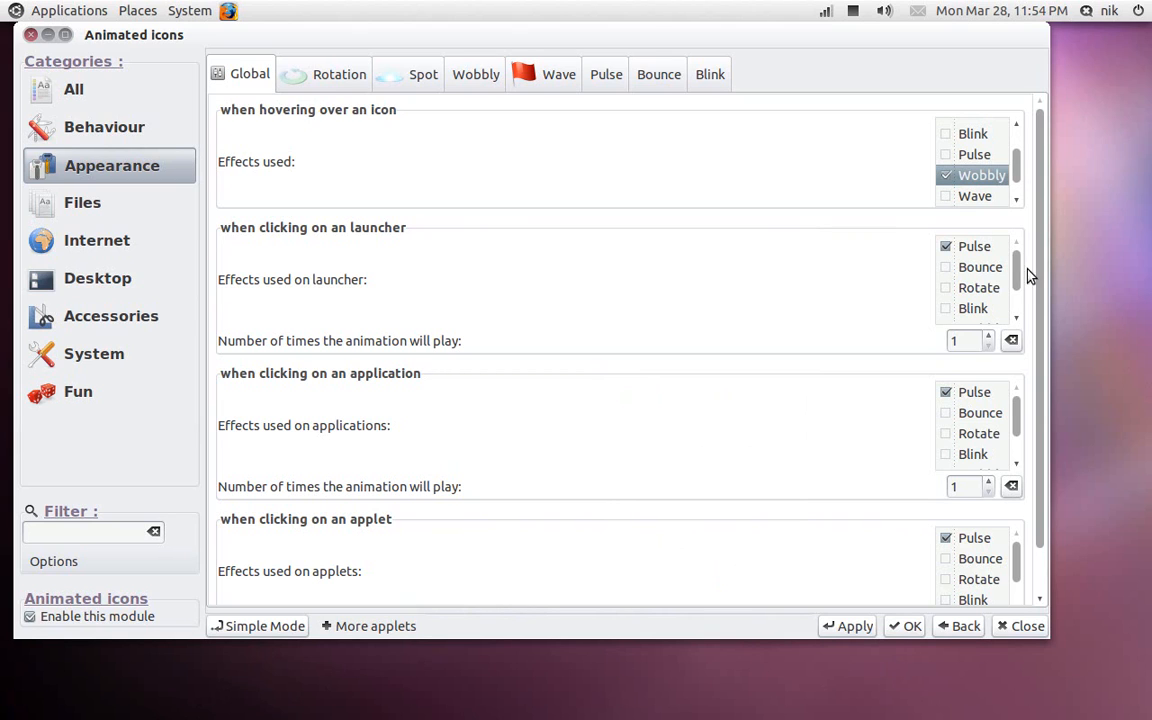
left_click_drag(1016, 261, 1016, 286)
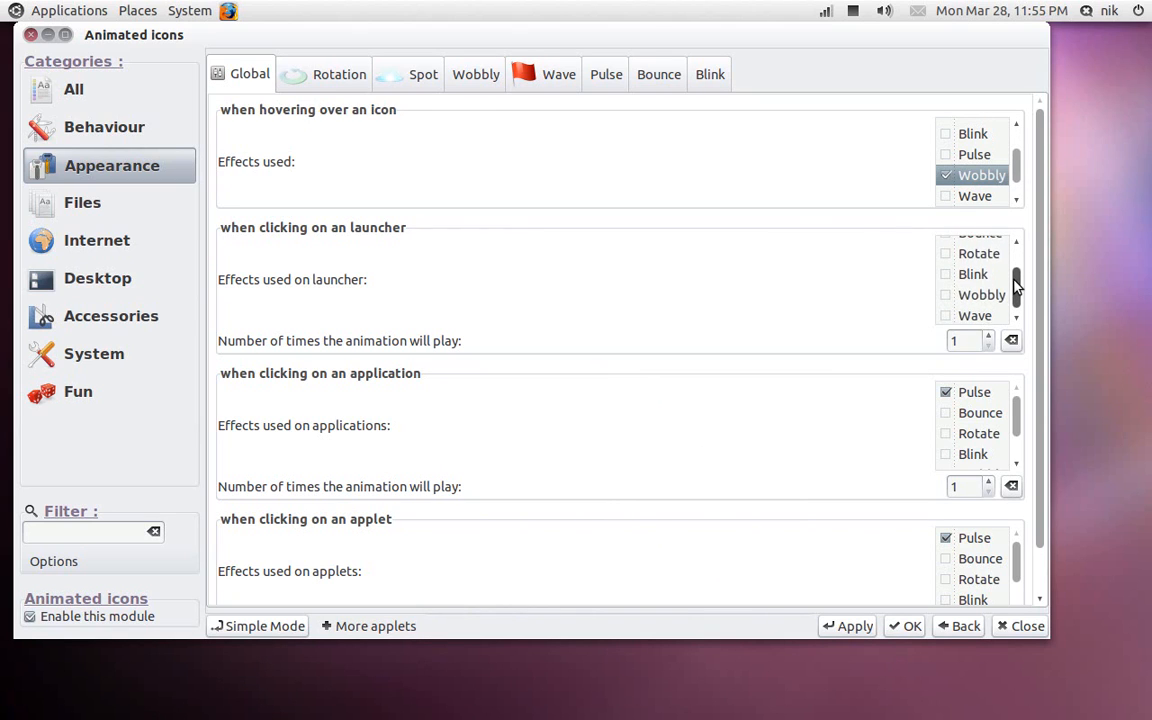
left_click(948, 297)
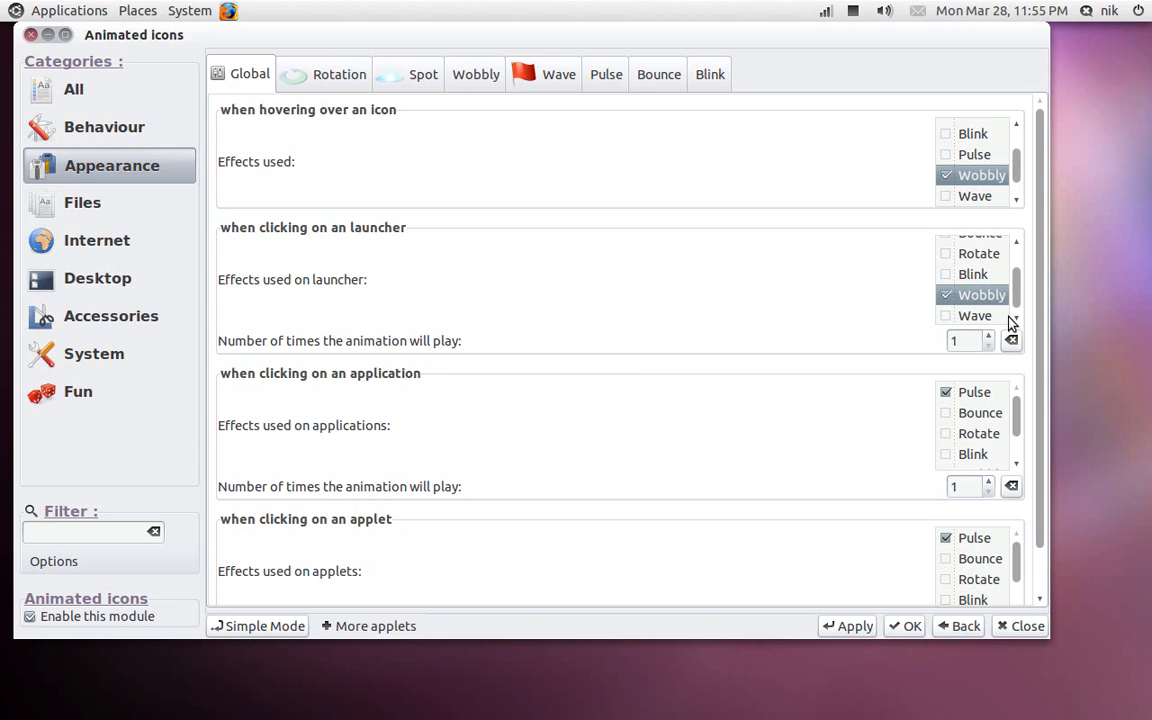
Enable the Wobbly effect for clicking on an application and on an applet, and apply the animation settings.
left_click_drag(1018, 422, 985, 450)
left_click(948, 441)
left_click_drag(1014, 574, 1018, 591)
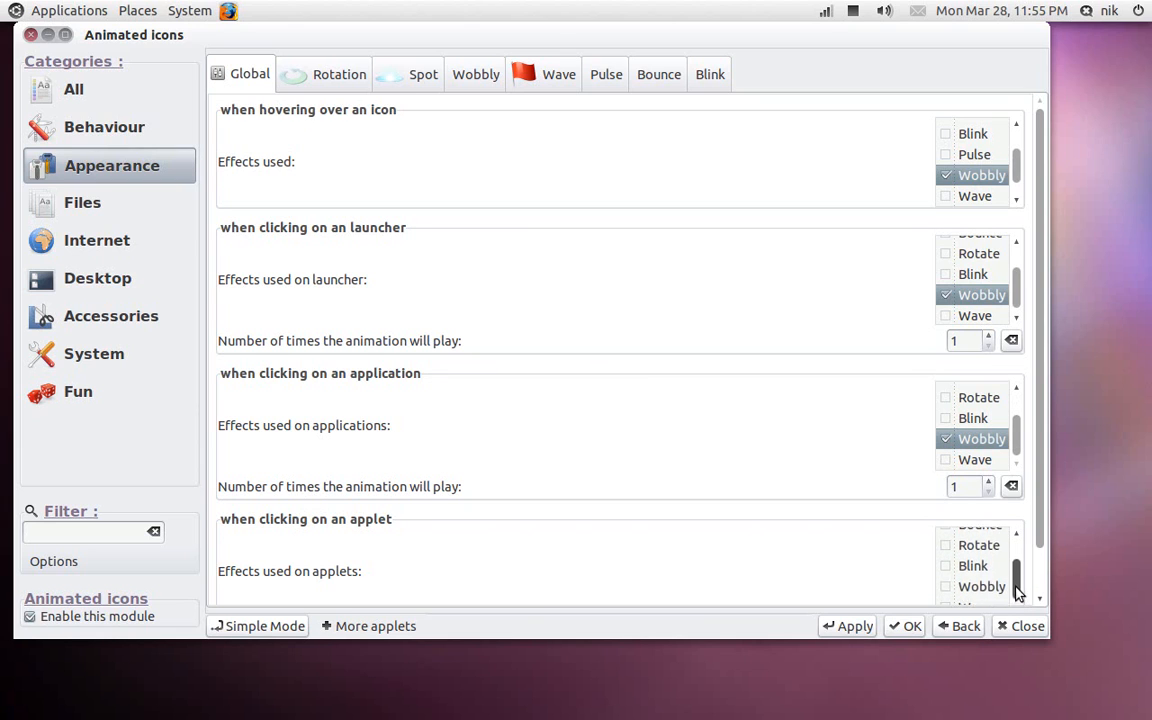
left_click_drag(1039, 544, 1041, 591)
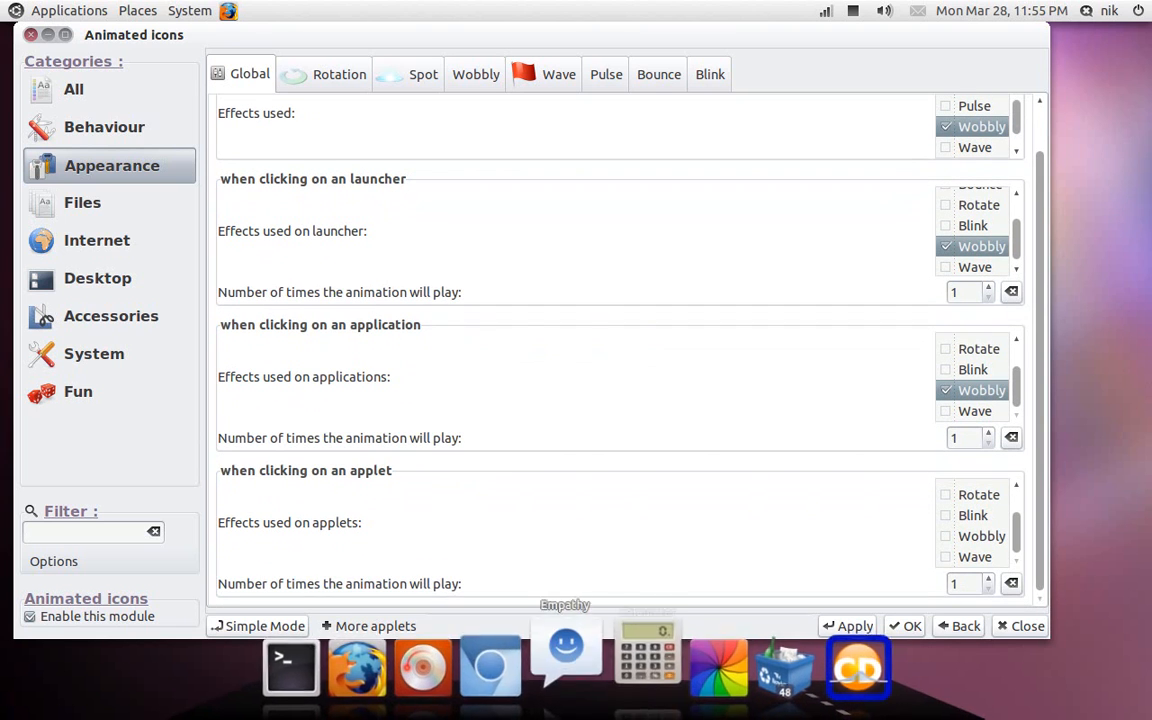
mouse_move(706, 678)
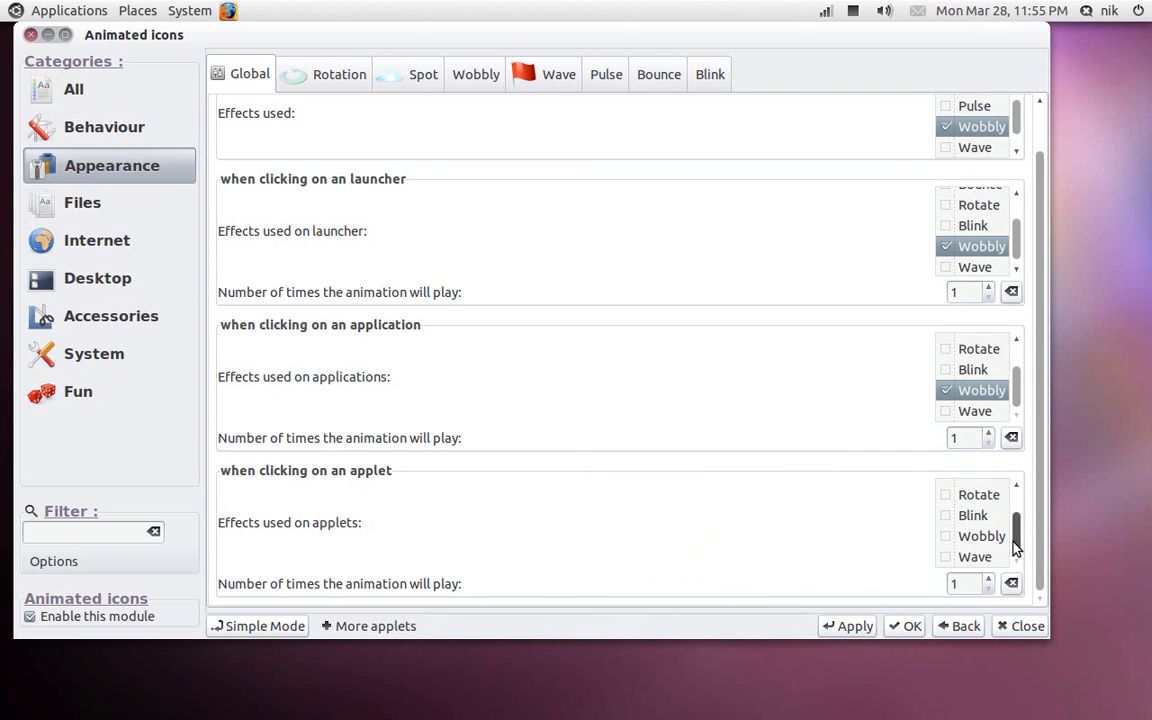
left_click_drag(1015, 547, 962, 543)
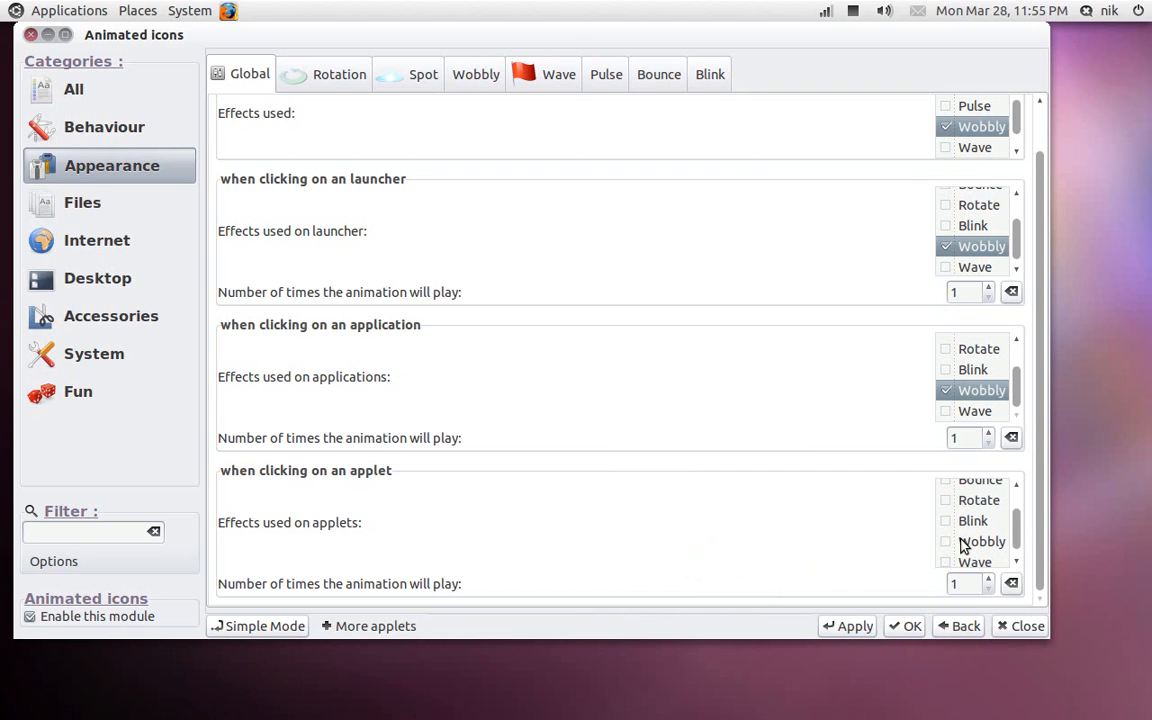
left_click(947, 543)
left_click(845, 625)
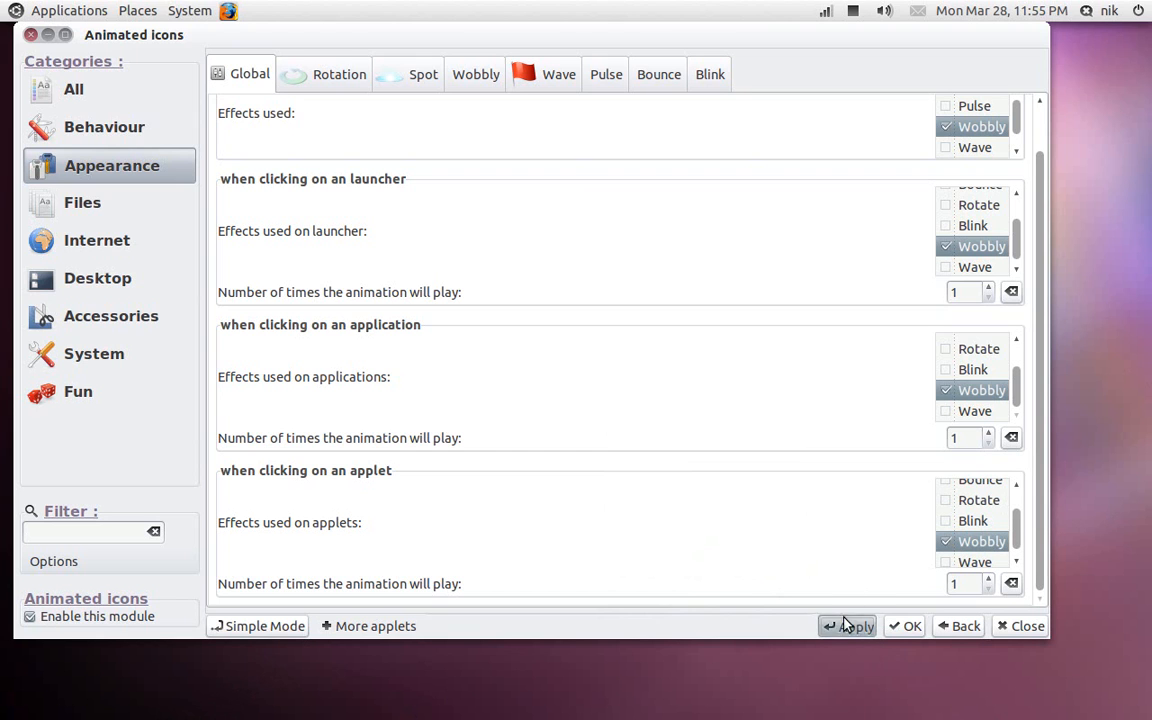
Check how the dock icons animate with the Wobbly effect when pointed at.
mouse_move(802, 708)
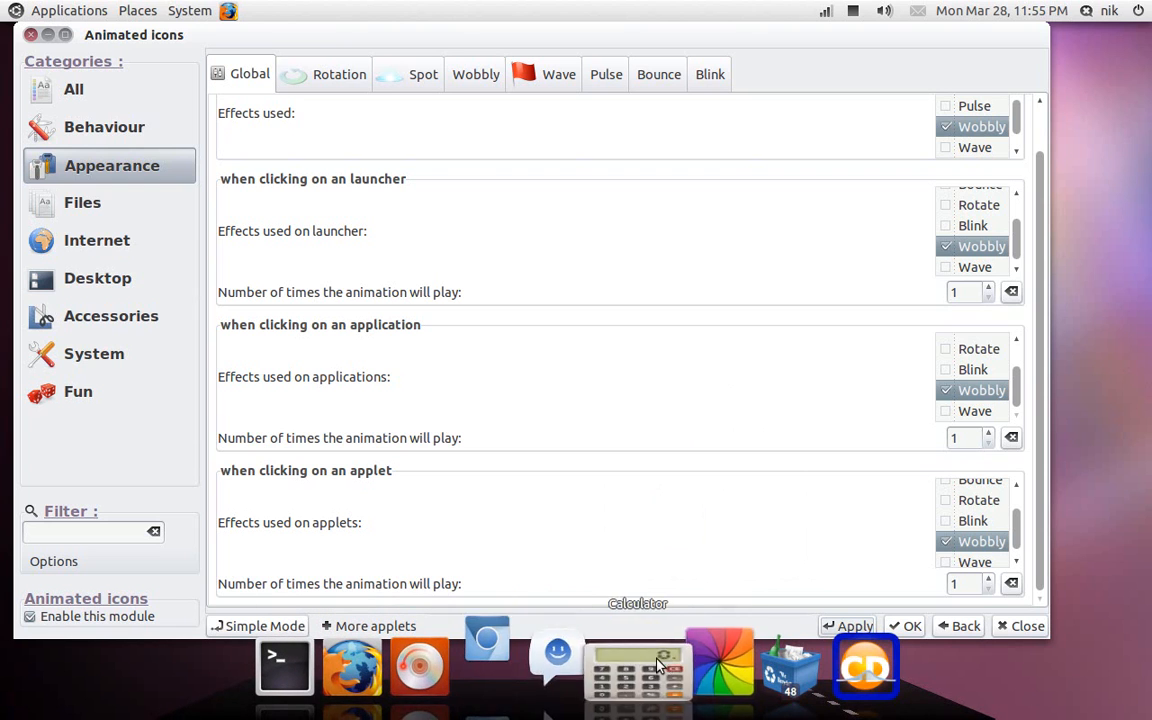
mouse_move(712, 660)
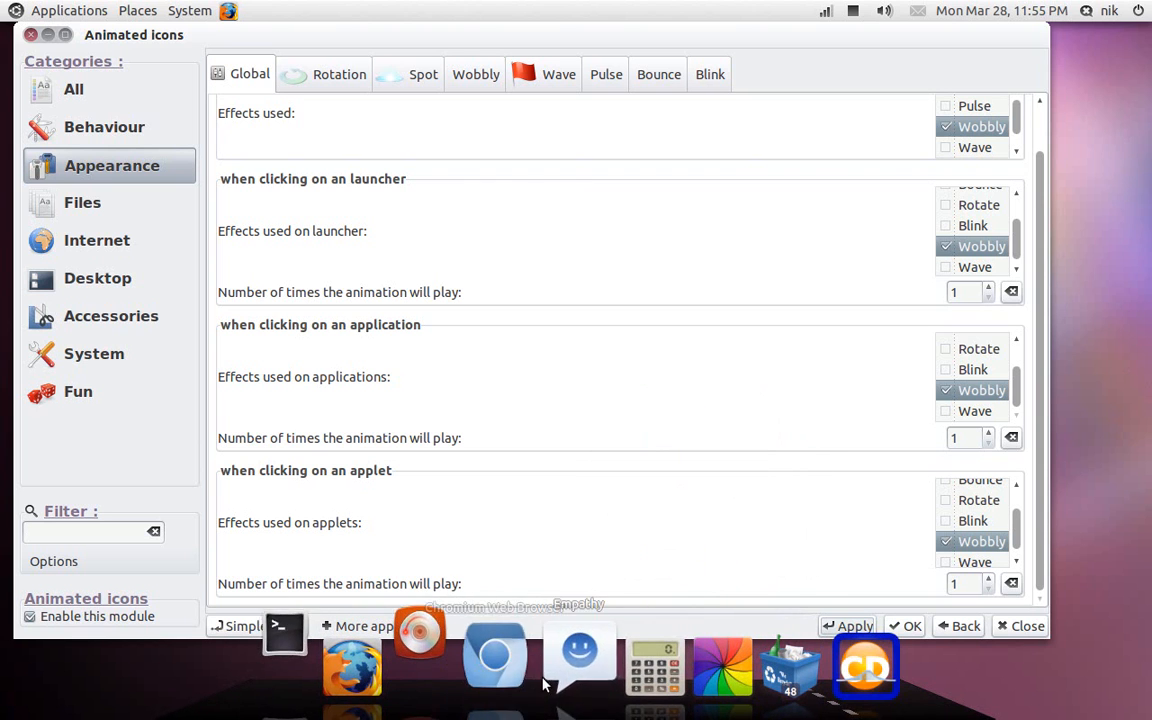
mouse_move(663, 680)
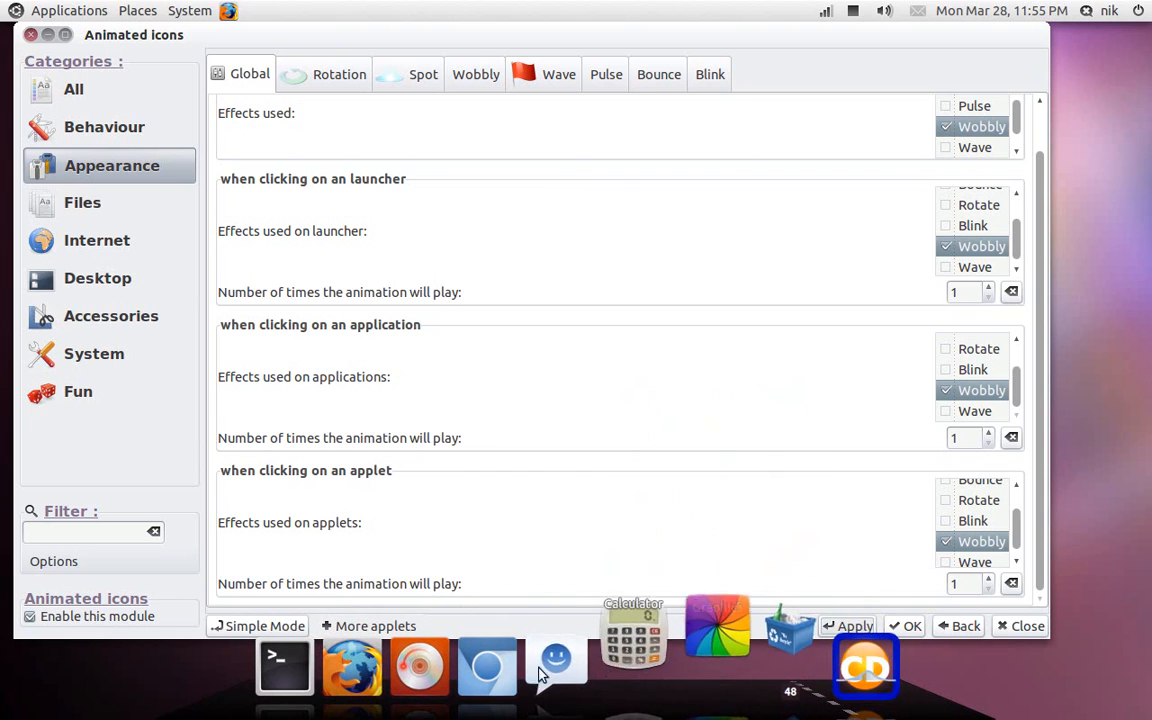
Try disabling the Bounce effect for hovering over an icon, apply it and check the dock icons.
left_click_drag(1022, 230, 1021, 201)
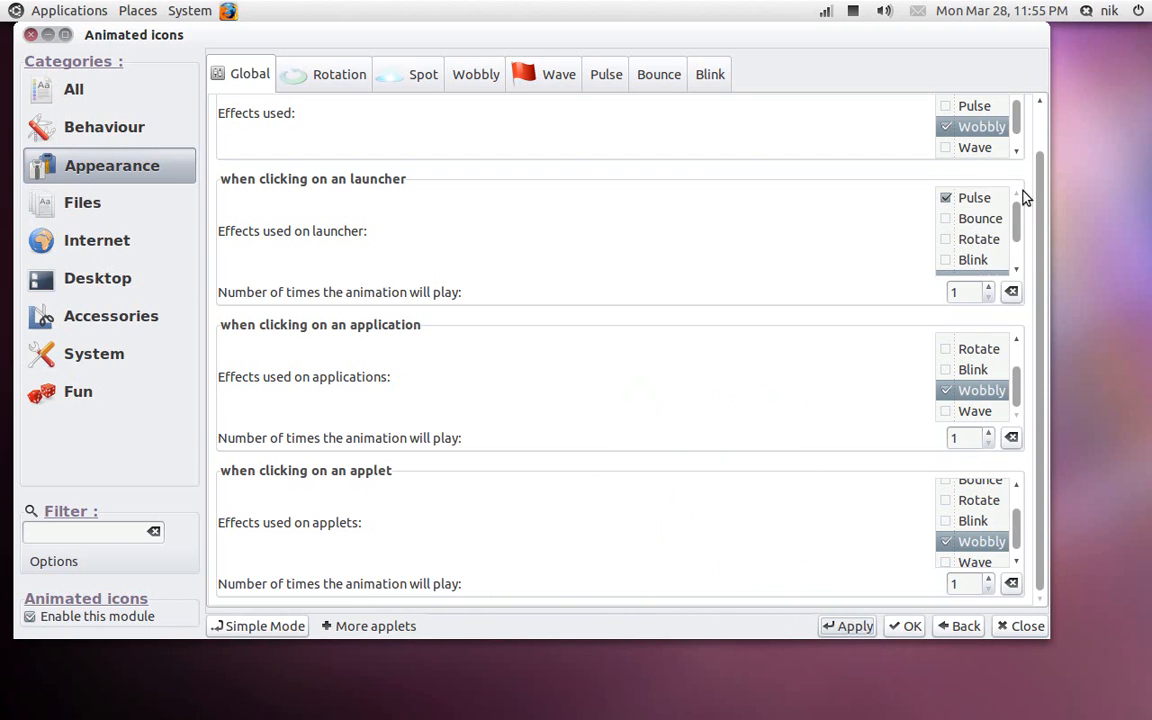
left_click_drag(1019, 128, 1021, 86)
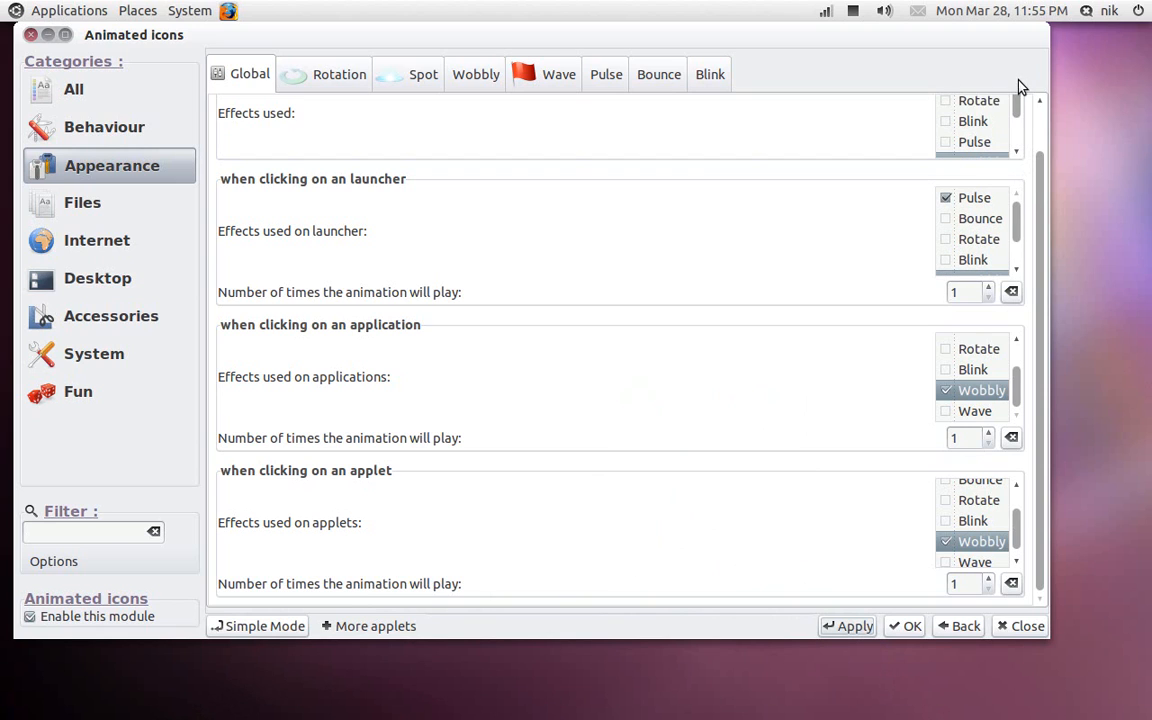
scroll(820, 279, "up", 1)
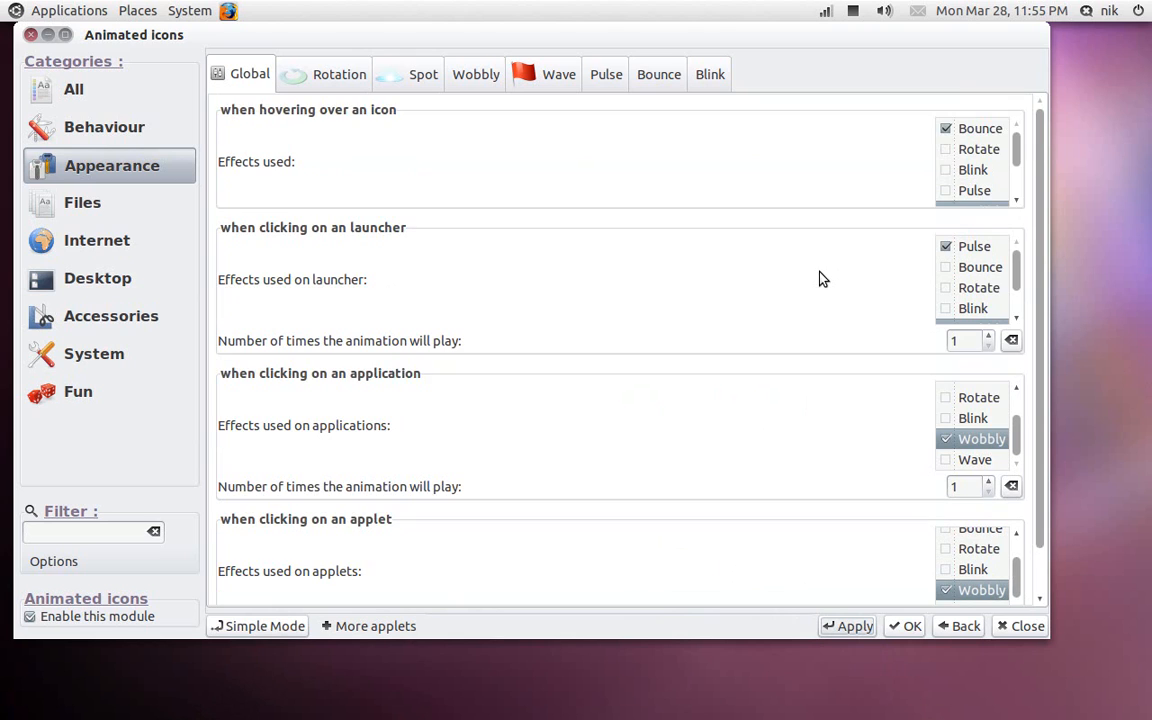
left_click(945, 131)
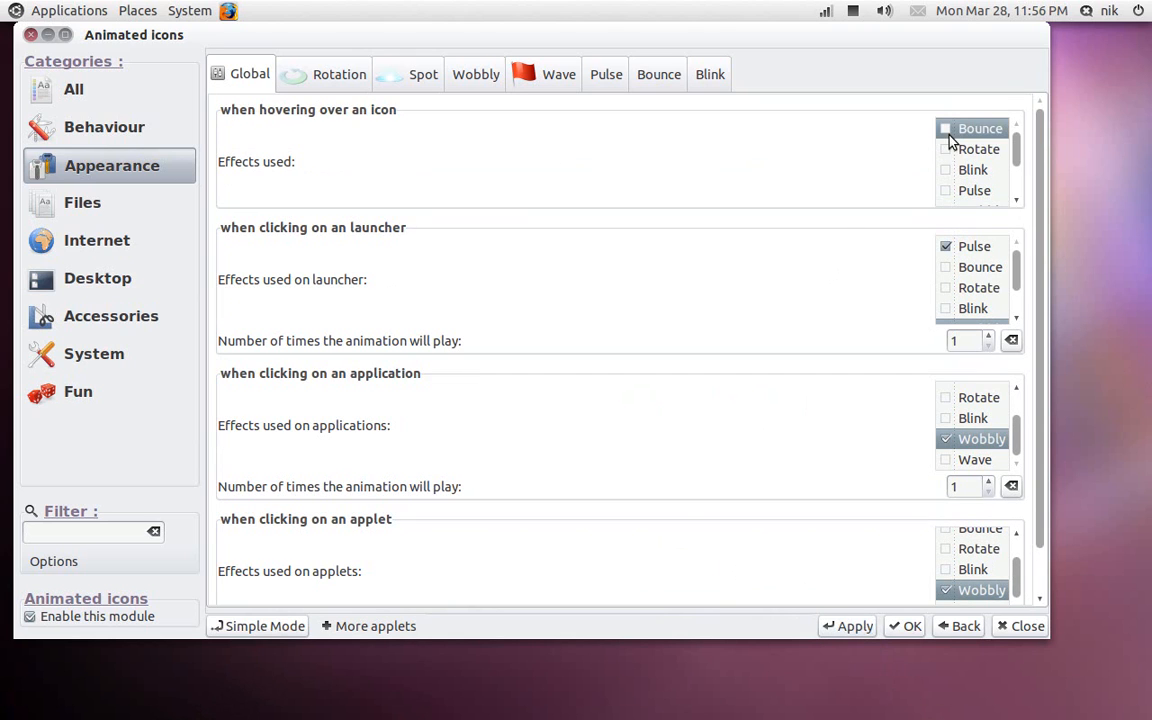
left_click_drag(1018, 262, 1018, 319)
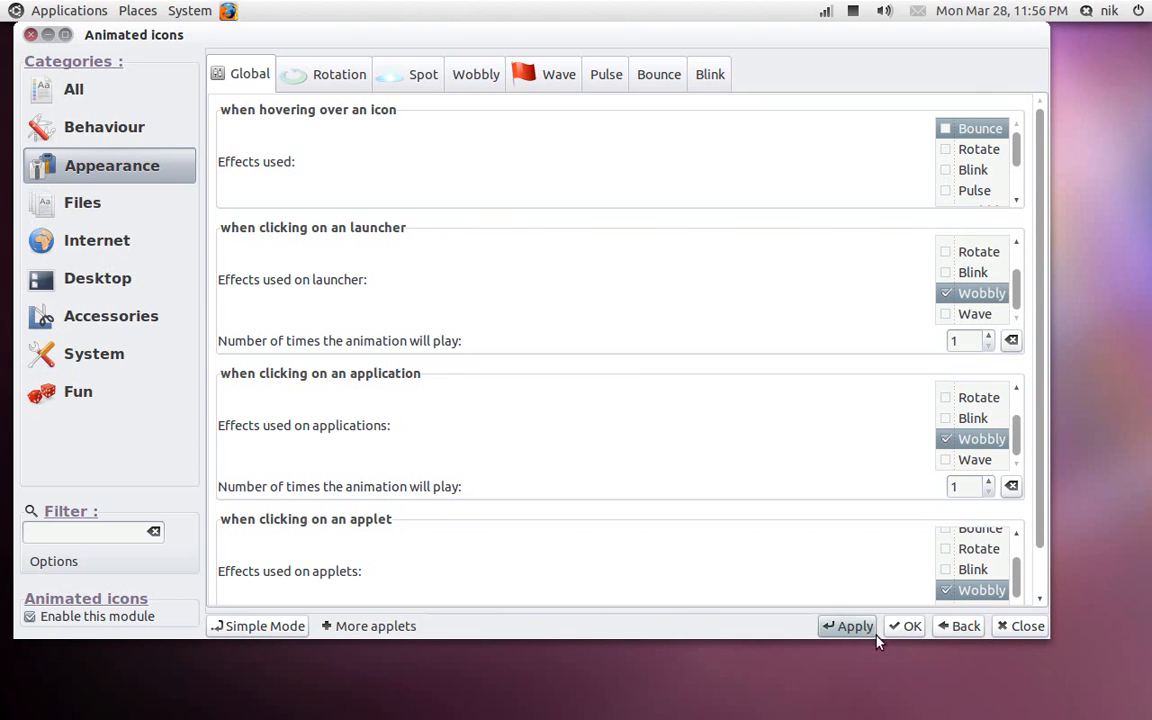
mouse_move(690, 716)
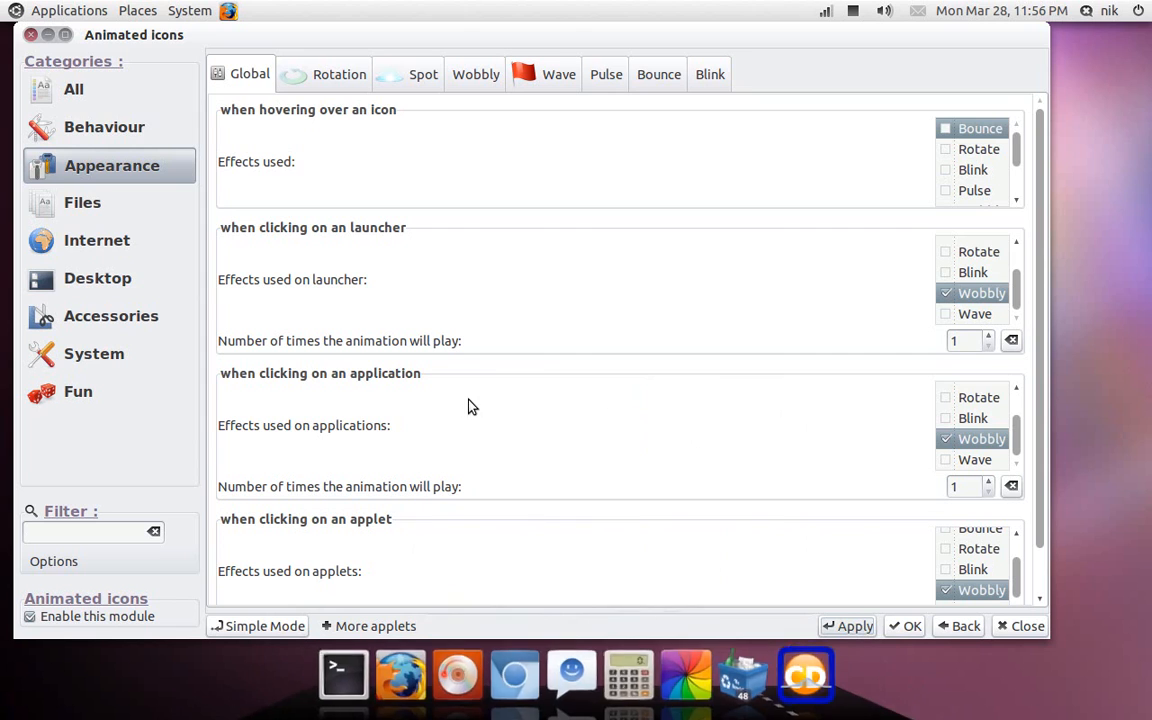
mouse_move(481, 716)
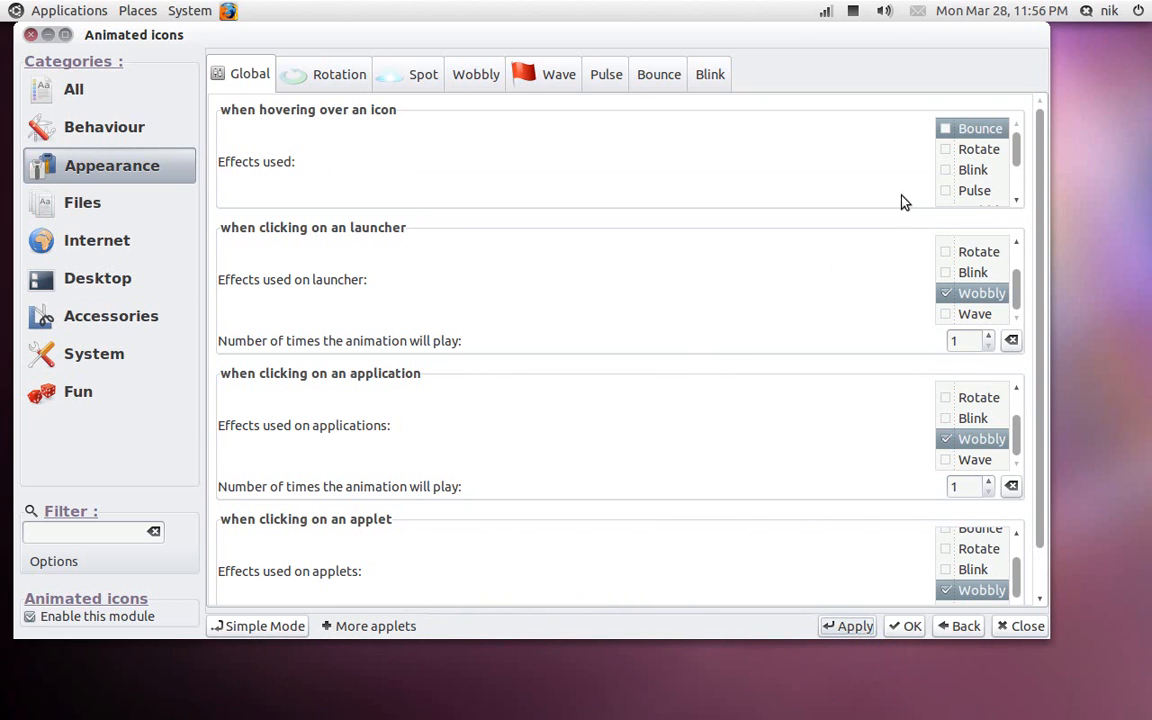
Re-enable the Bounce effect for hovering over an icon, check the dock icons, and close the configuration window.
left_click(946, 130)
mouse_move(737, 700)
mouse_move(522, 703)
left_click(28, 34)
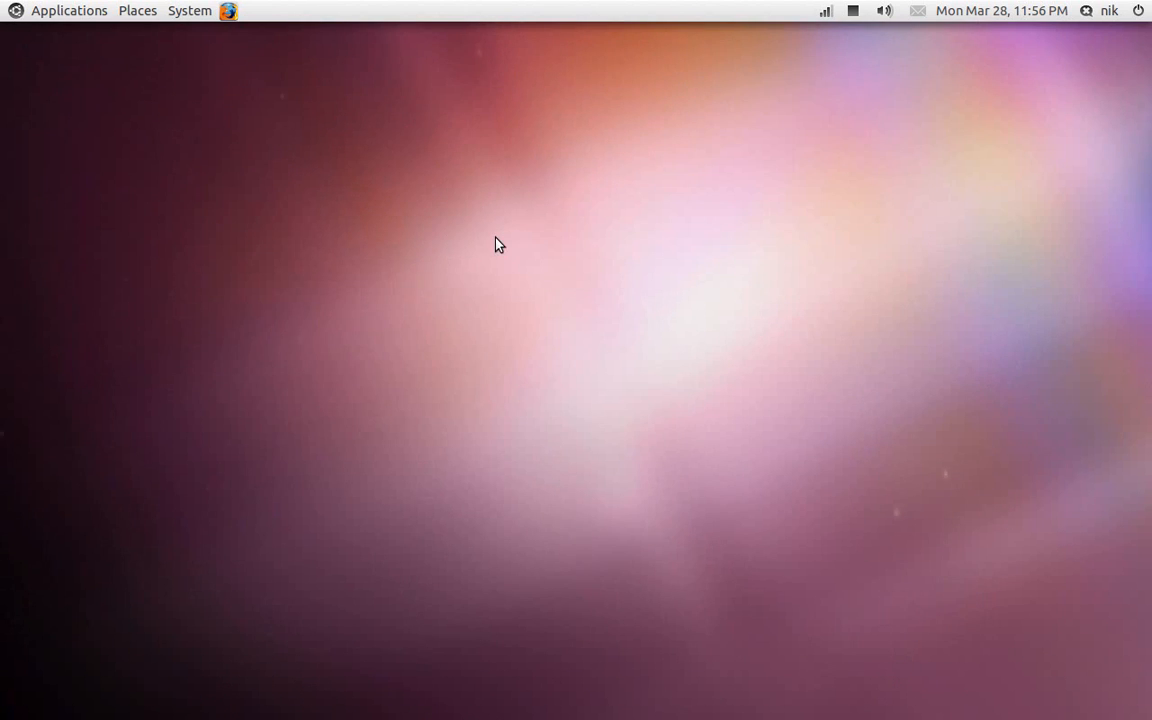